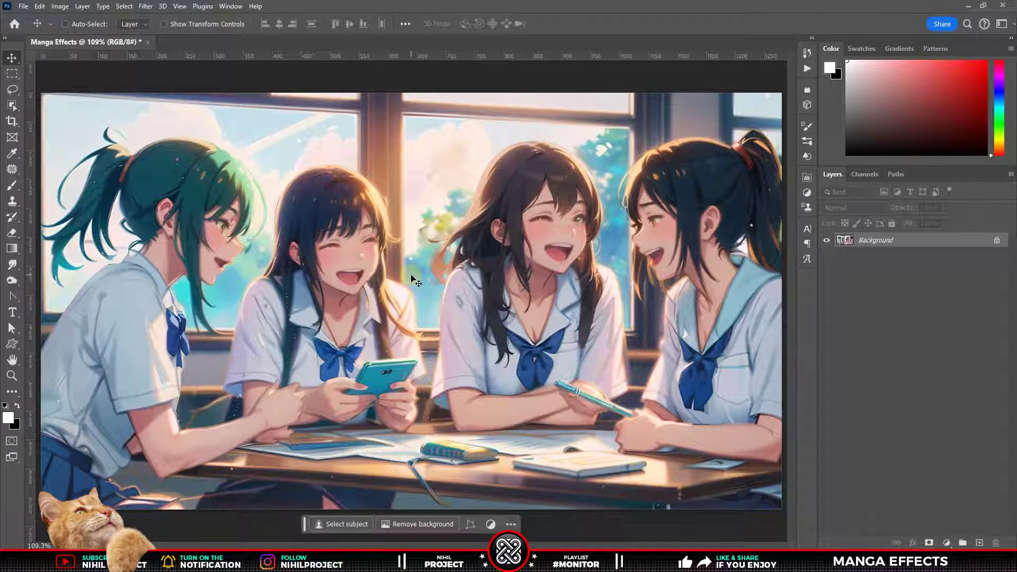
Step: Check in Image Size that the image is 1280 × 720 px
{"action": "key", "text": "ctrl+alt+i"}
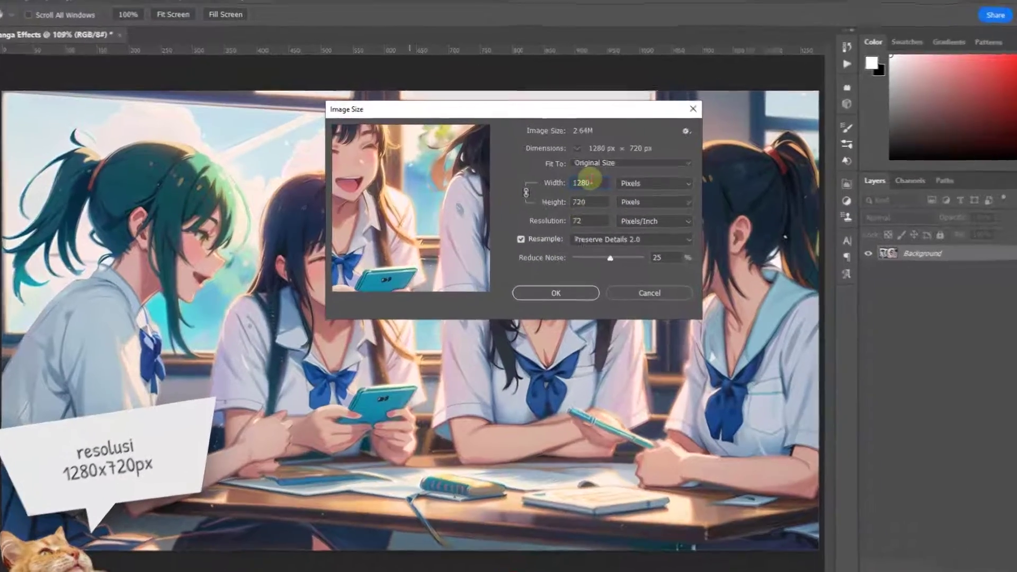
{"action": "left_click", "coordinate": [588, 201]}
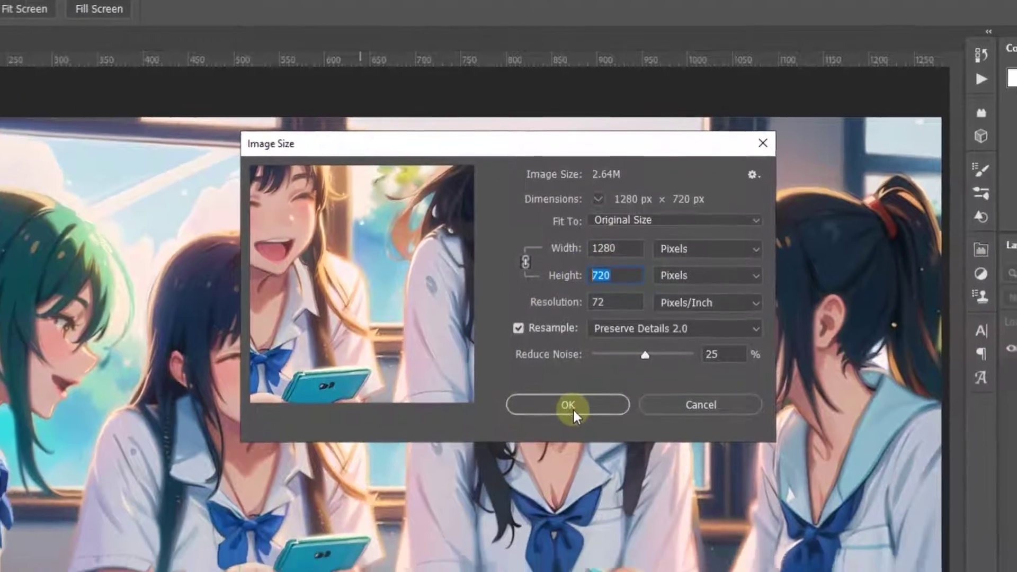
{"action": "left_click", "coordinate": [566, 421]}
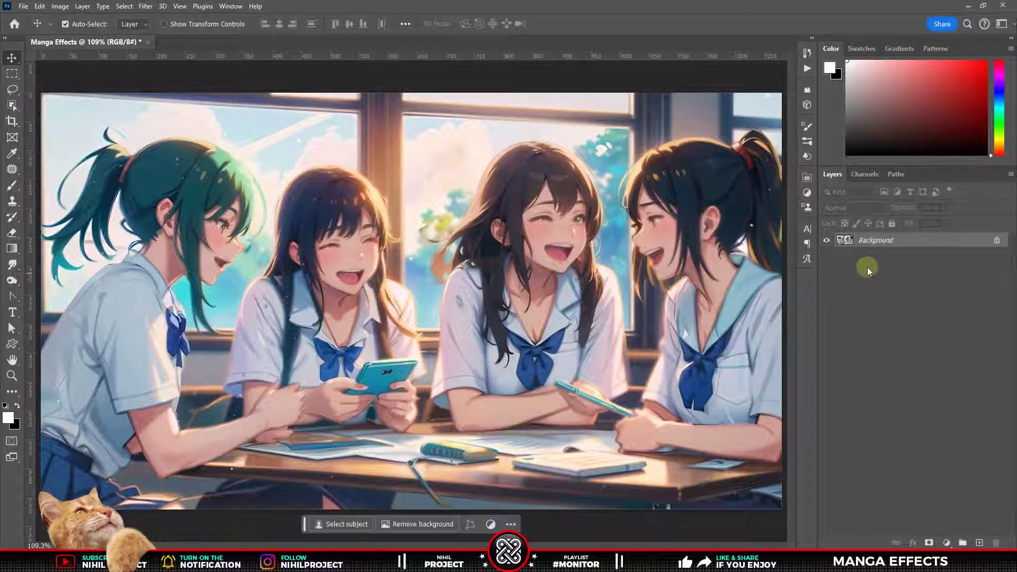
Step: Unlock the Background layer, rename it DARK, and convert it to a smart object
{"action": "left_click", "coordinate": [997, 244]}
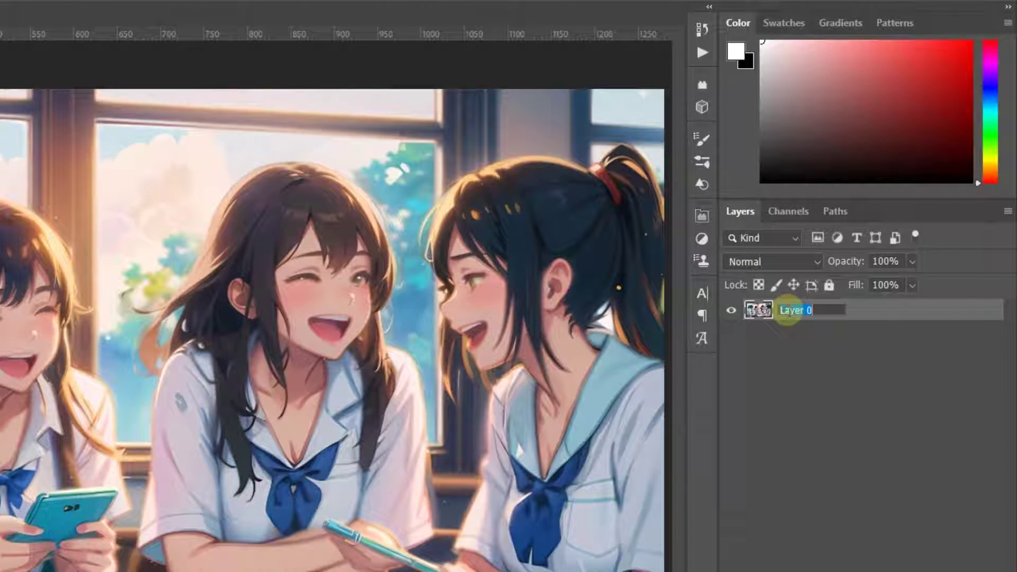
{"action": "type", "text": "DAI"}
{"action": "key", "text": "Return"}
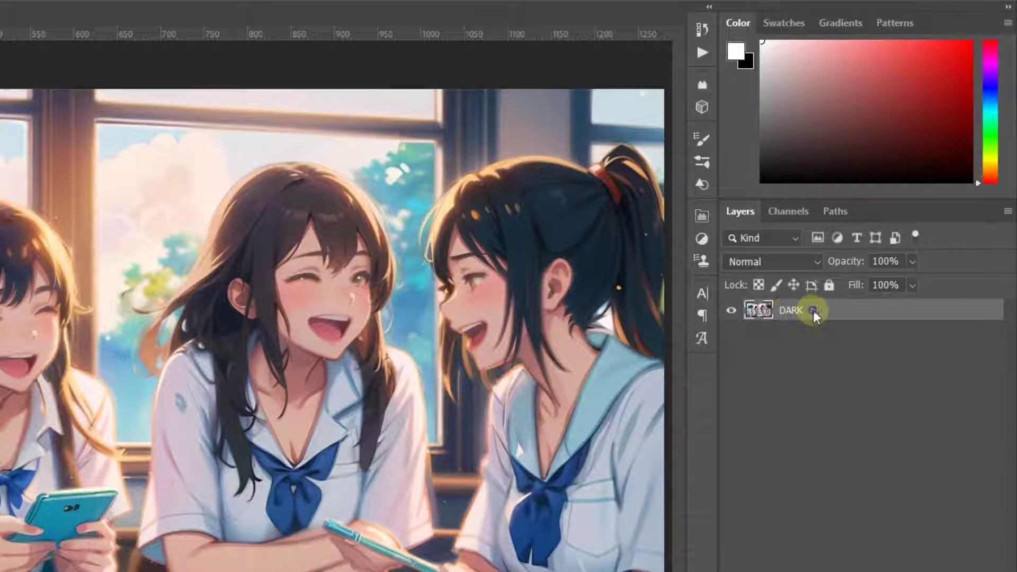
{"action": "right_click", "coordinate": [813, 310]}
{"action": "left_click", "coordinate": [842, 360]}
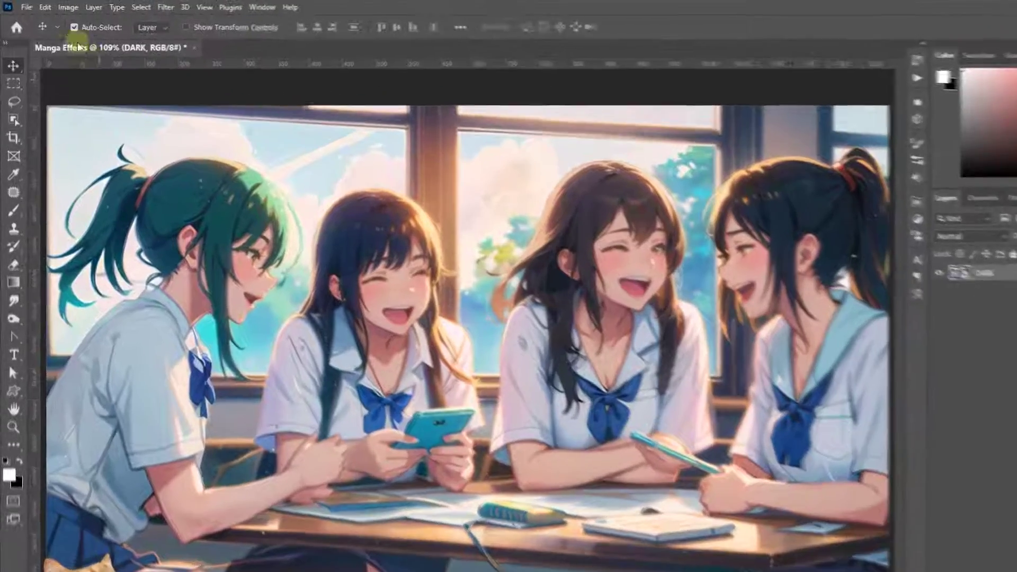
Step: Apply Shadows/Highlights with Shadows Amount 100, Tone 40 and lowered Color correction
{"action": "left_click", "coordinate": [60, 6]}
{"action": "mouse_move", "coordinate": [129, 56]}
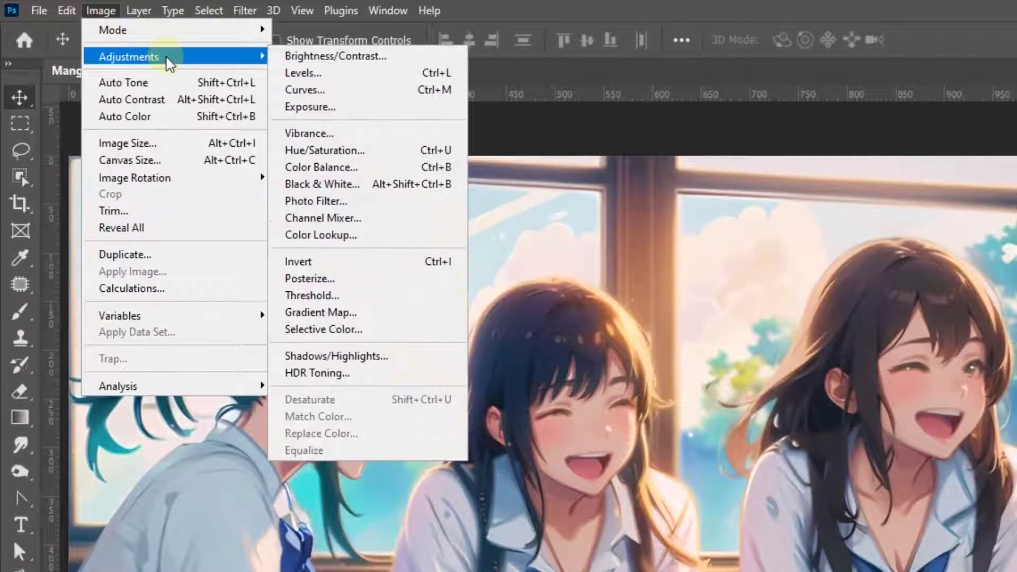
{"action": "left_click", "coordinate": [316, 356]}
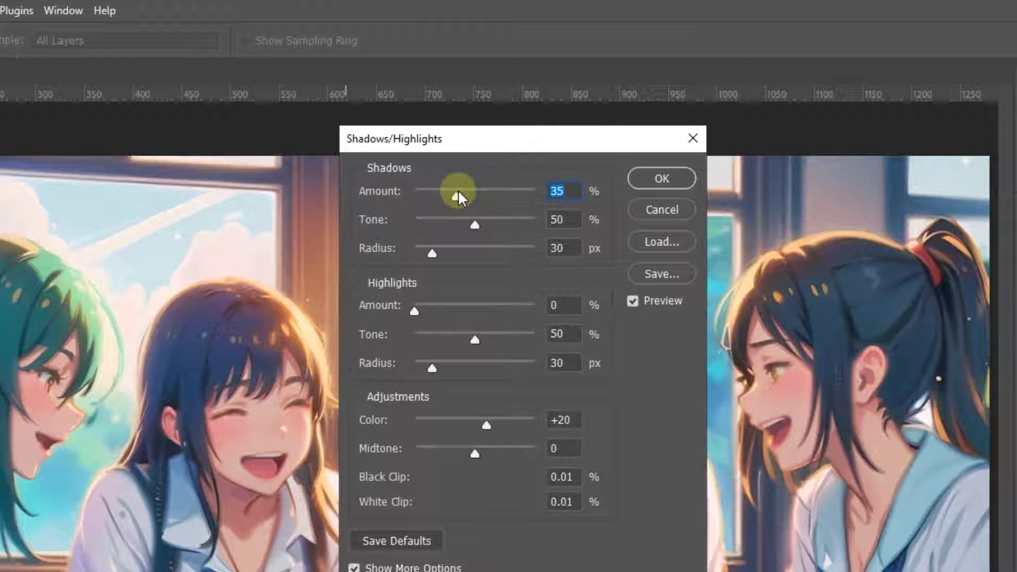
{"action": "left_click_drag", "start_coordinate": [462, 197], "coordinate": [560, 196]}
{"action": "key", "text": "shift+Down"}
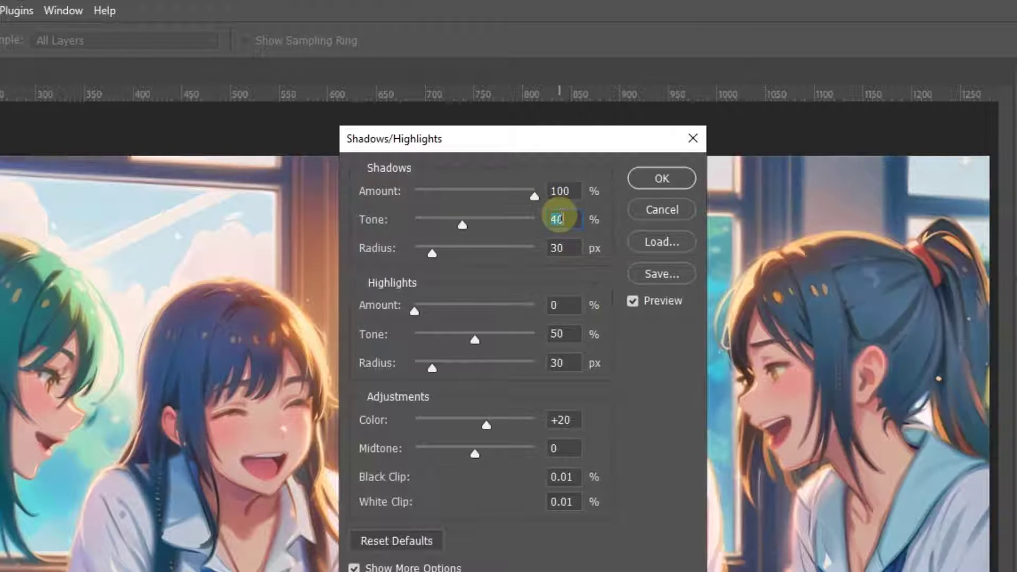
{"action": "left_click", "coordinate": [563, 420]}
{"action": "key", "text": "shift+Down"}
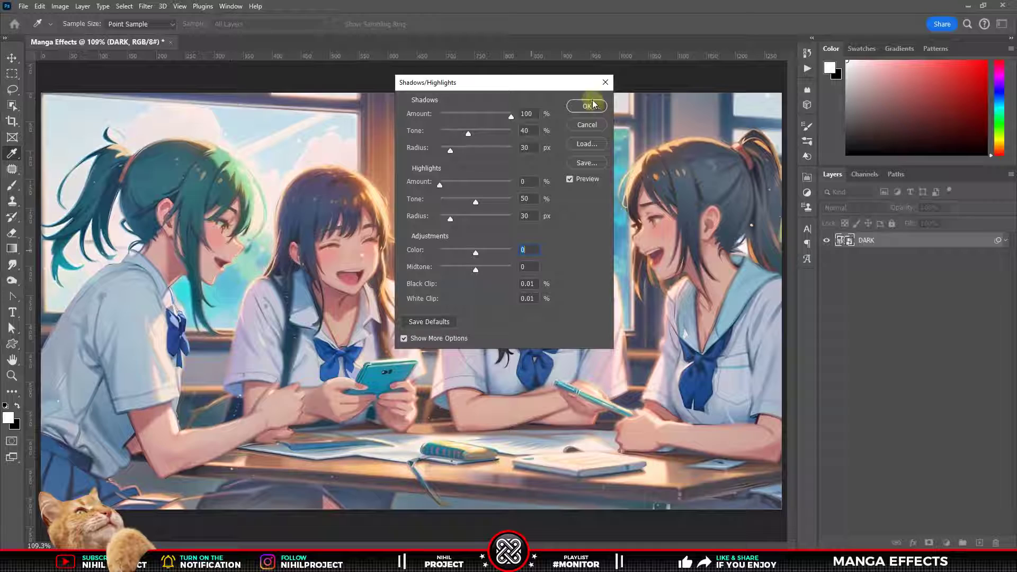
{"action": "left_click", "coordinate": [593, 100]}
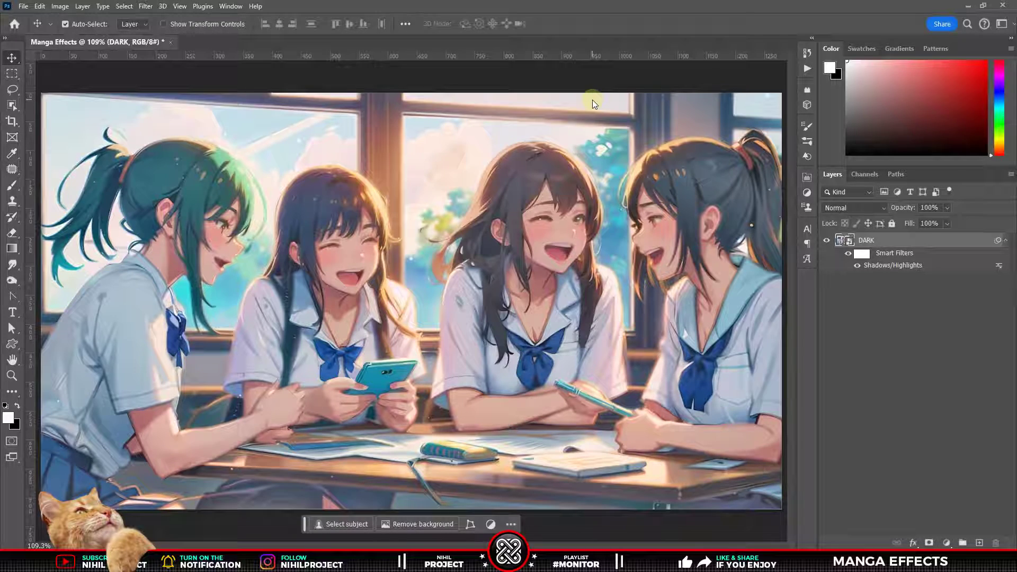
{"action": "key", "text": "ctrl+u"}
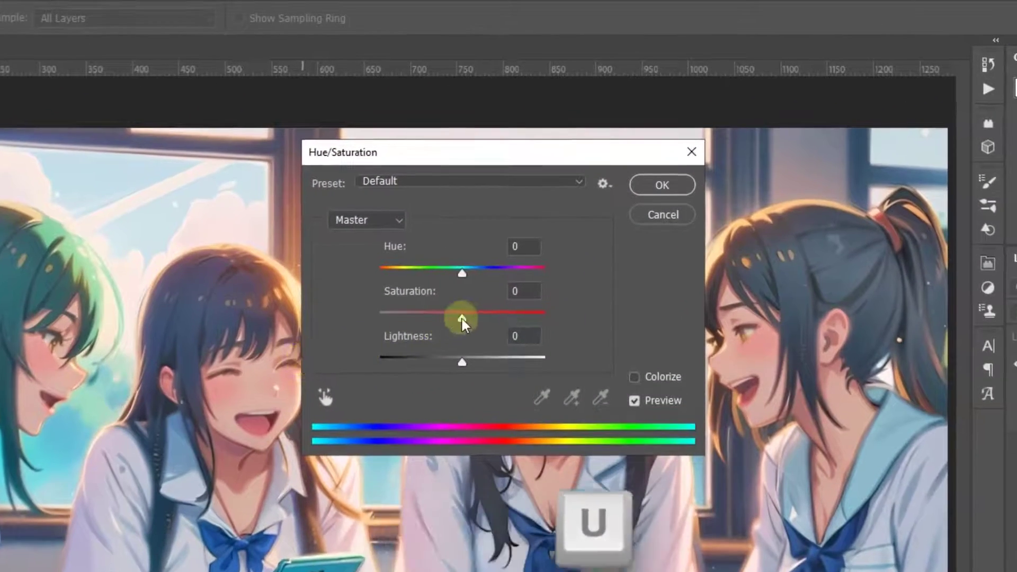
Step: Drag Hue/Saturation saturation to -100 to turn DARK grayscale
{"action": "left_click_drag", "start_coordinate": [462, 319], "coordinate": [373, 317]}
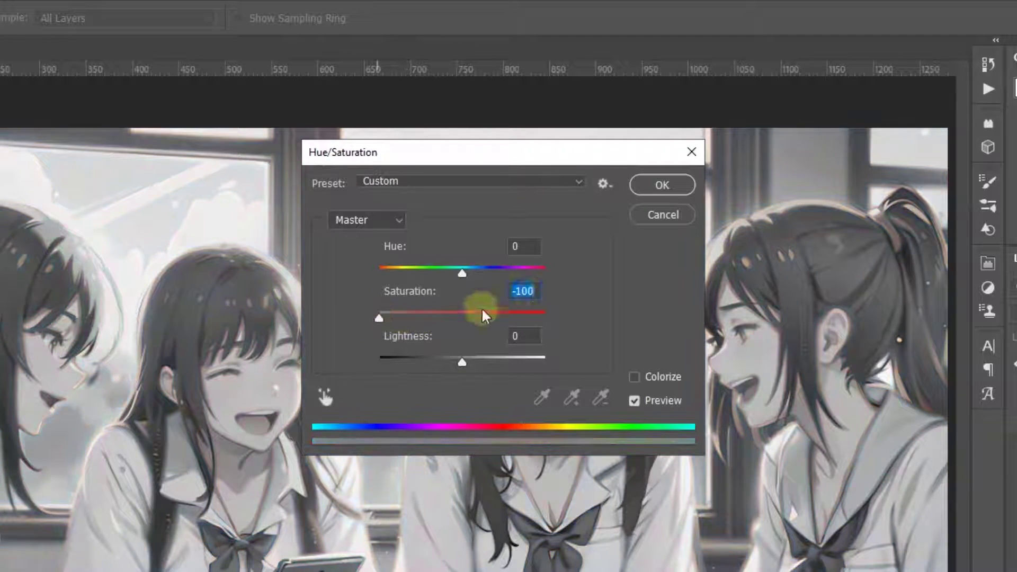
{"action": "left_click", "coordinate": [649, 175]}
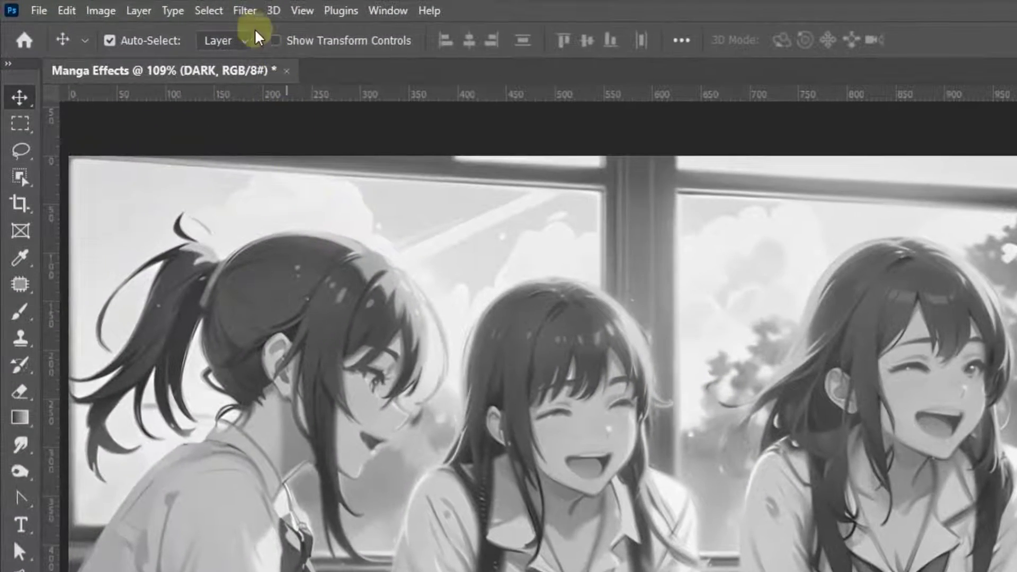
Step: Apply the Oil Paint filter with Stylization and Cleanliness at 3.0
{"action": "left_click", "coordinate": [146, 7]}
{"action": "mouse_move", "coordinate": [342, 357]}
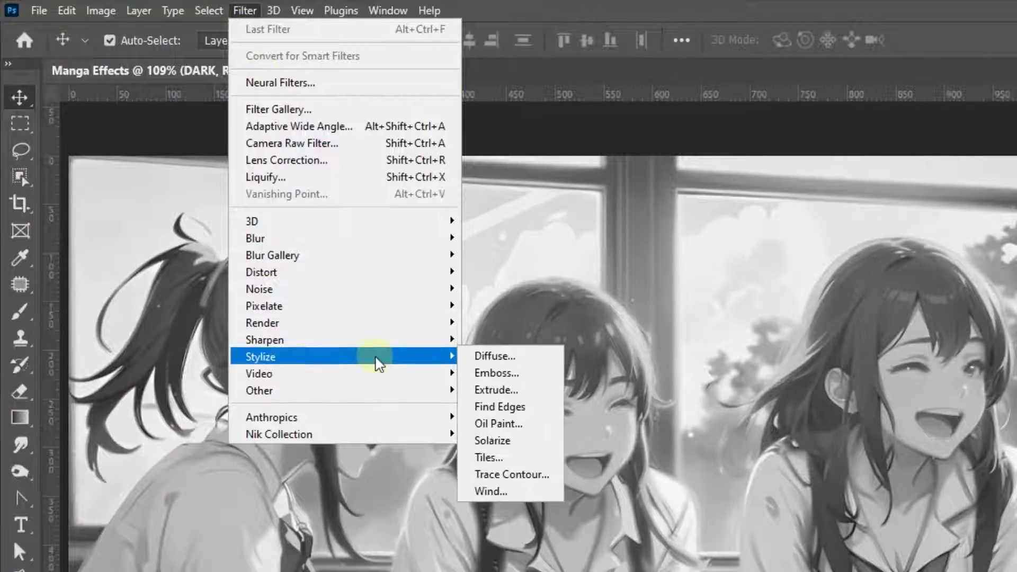
{"action": "left_click", "coordinate": [520, 424]}
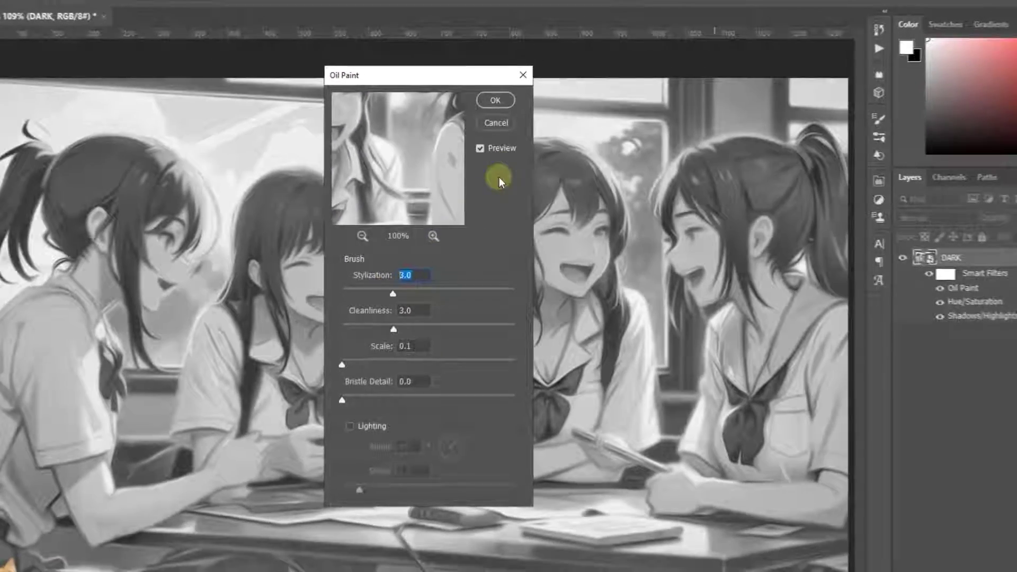
{"action": "left_click", "coordinate": [496, 101]}
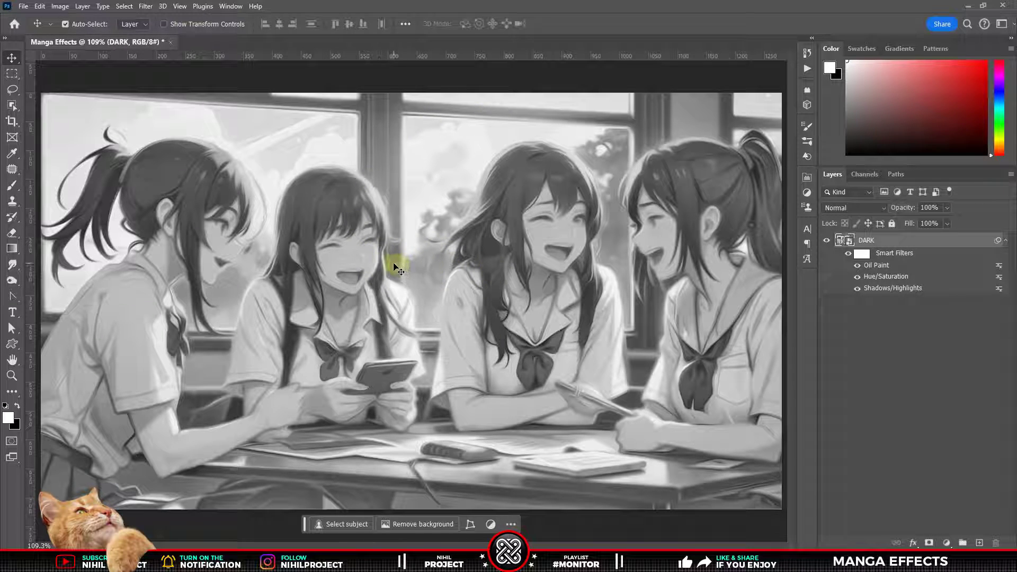
Step: Add a Levels smart filter with the white input lowered to 170
{"action": "key", "text": "ctrl+l"}
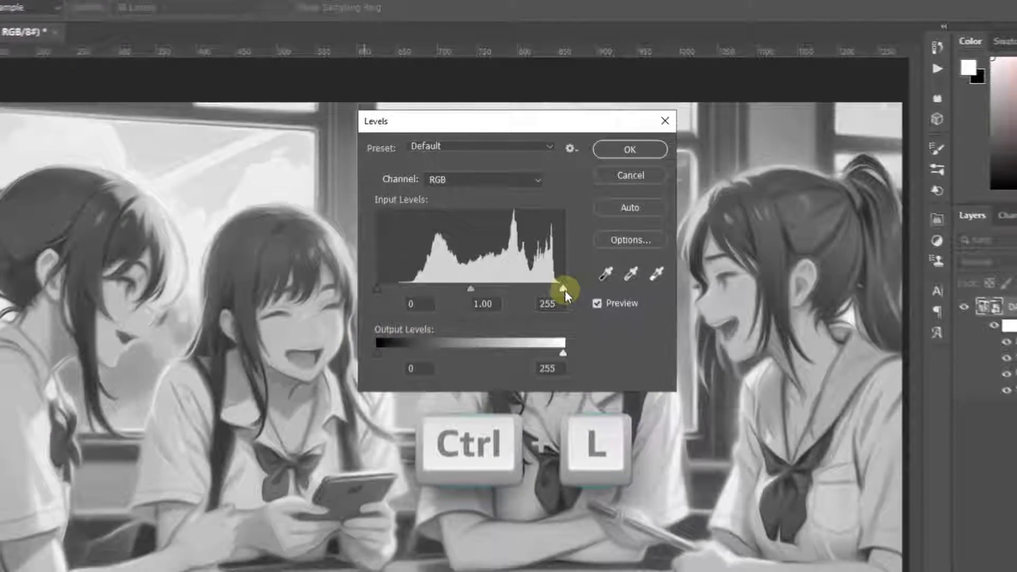
{"action": "left_click_drag", "start_coordinate": [564, 291], "coordinate": [500, 292]}
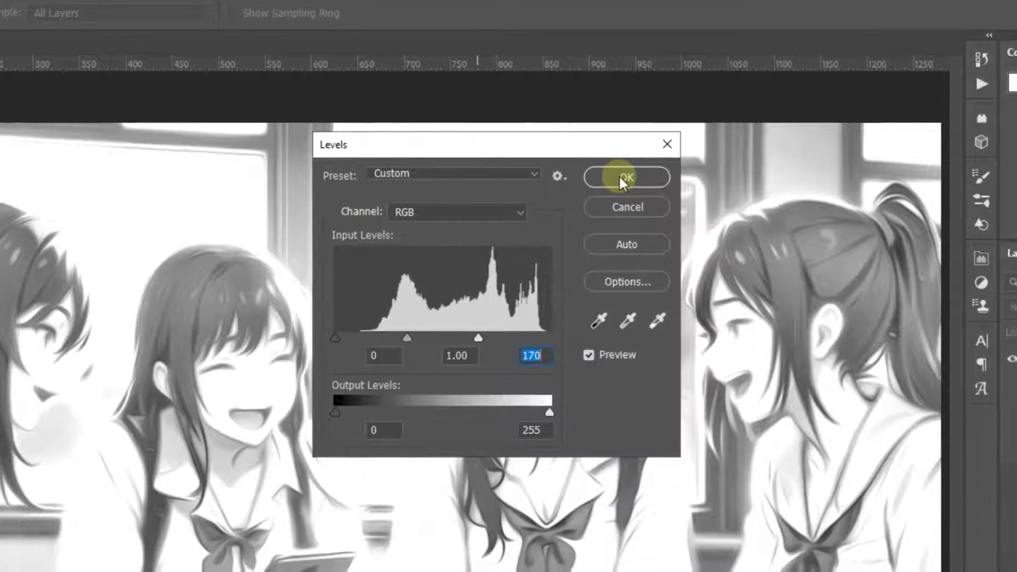
{"action": "left_click", "coordinate": [634, 182]}
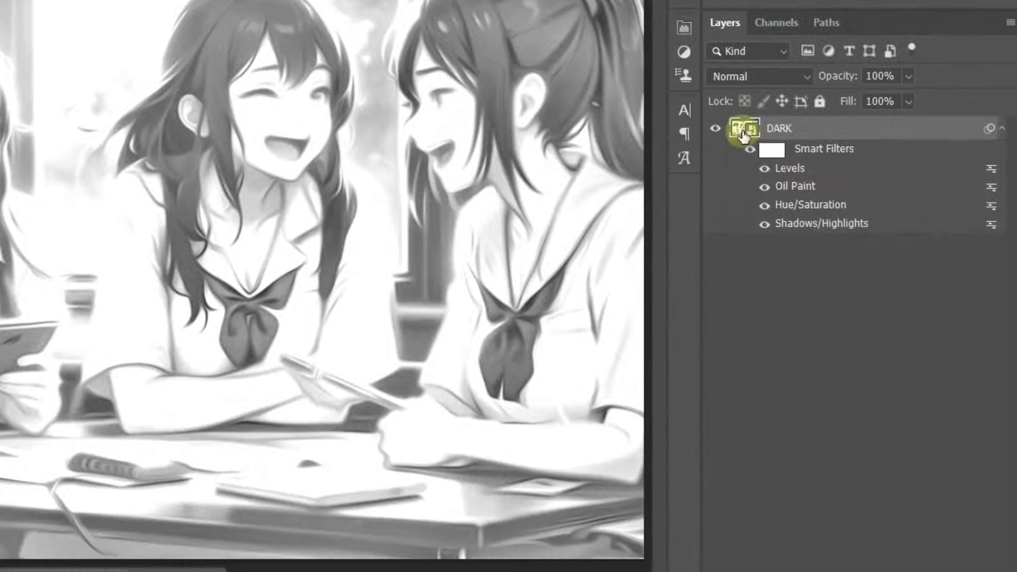
Step: Set the Levels filter's blending opacity to 70% and hide it to compare
{"action": "double_click", "coordinate": [991, 168]}
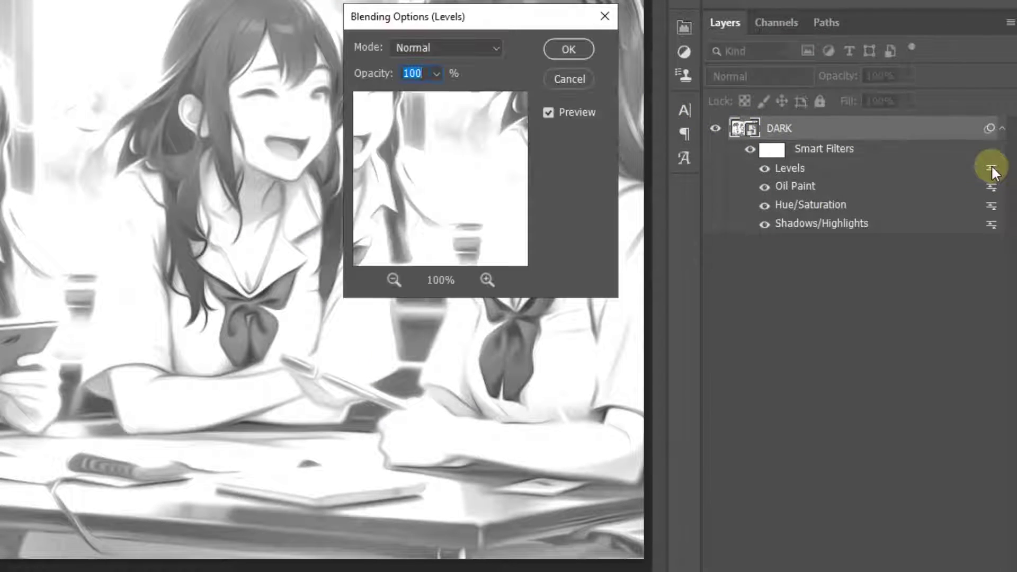
{"action": "type", "text": "70"}
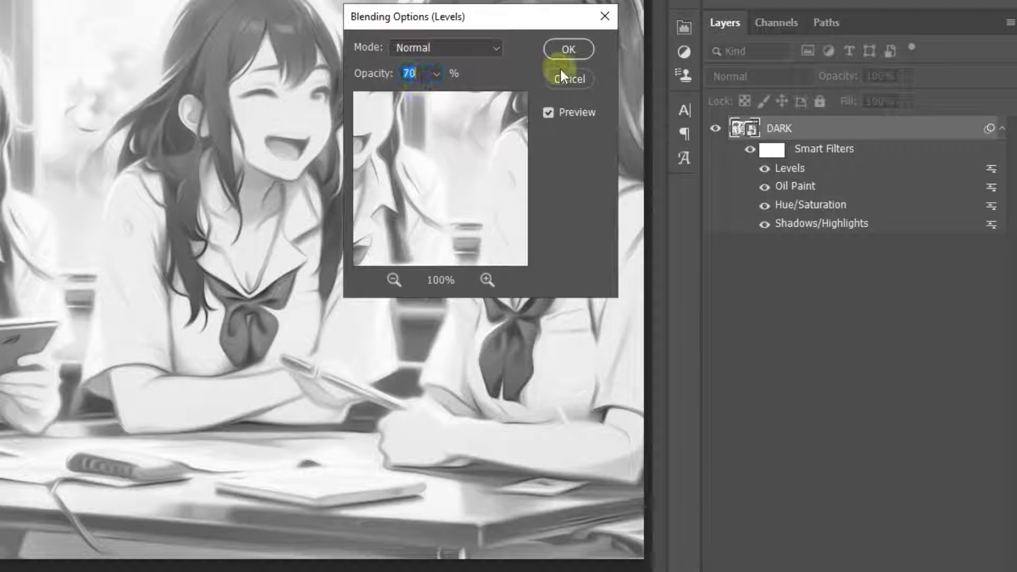
{"action": "left_click", "coordinate": [574, 49]}
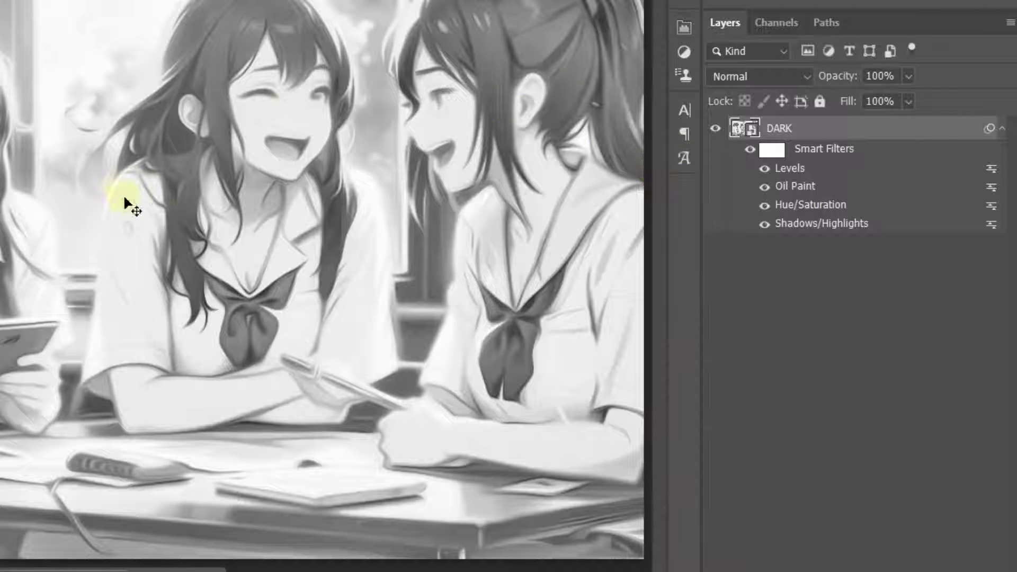
{"action": "left_click", "coordinate": [762, 170]}
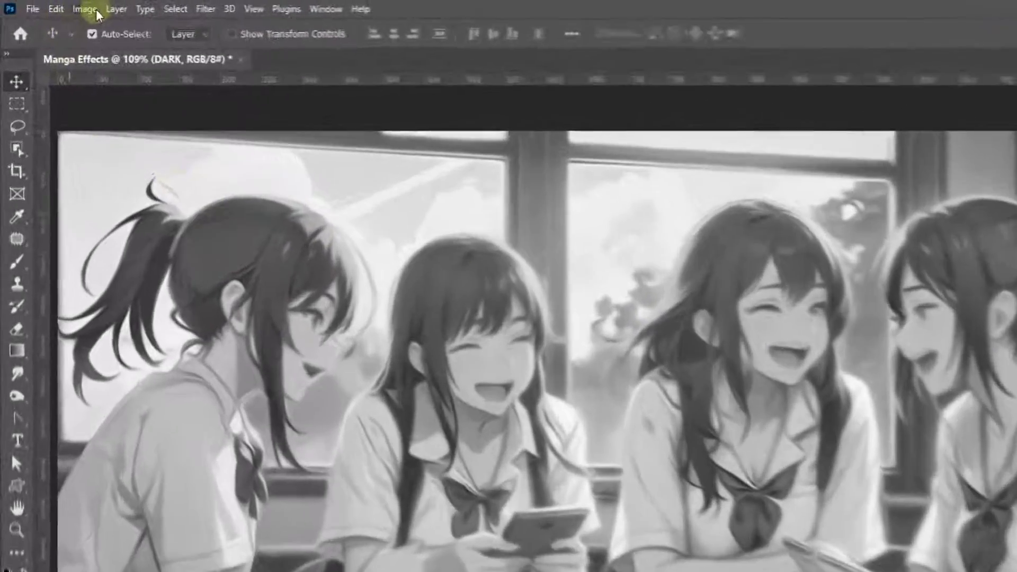
Step: Apply a Threshold smart filter at level 110 for stark black-and-white
{"action": "left_click", "coordinate": [66, 7]}
{"action": "mouse_move", "coordinate": [119, 56]}
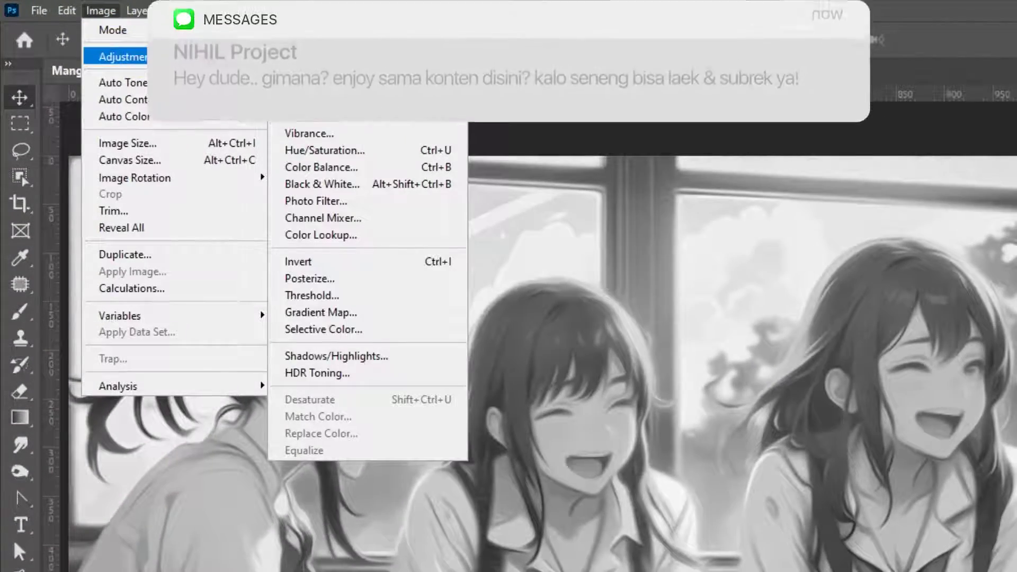
{"action": "left_click", "coordinate": [331, 295]}
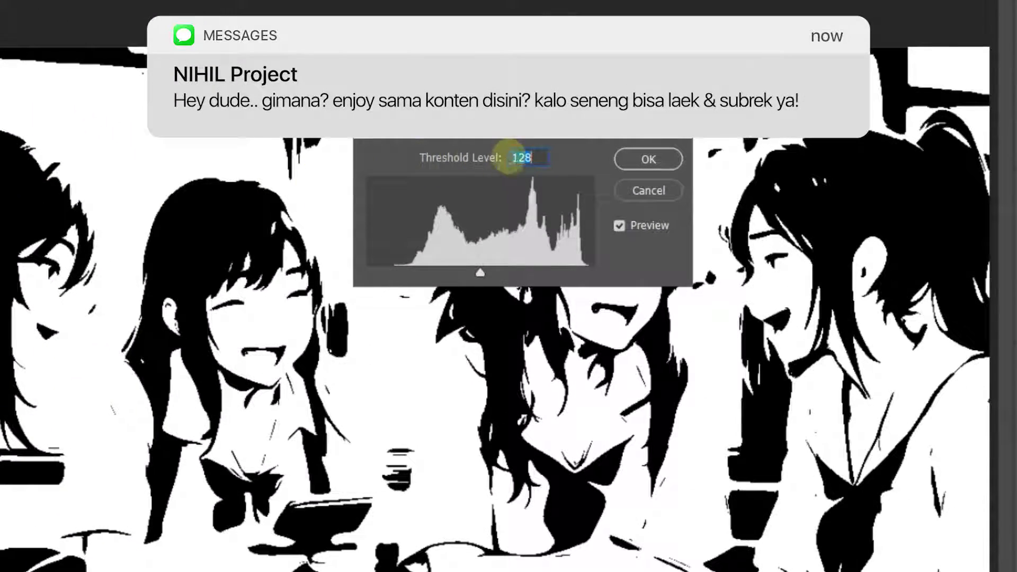
{"action": "scroll", "coordinate": [537, 157], "scroll_direction": "down", "scroll_amount": 4}
{"action": "scroll", "coordinate": [538, 157], "scroll_direction": "down", "scroll_amount": 7}
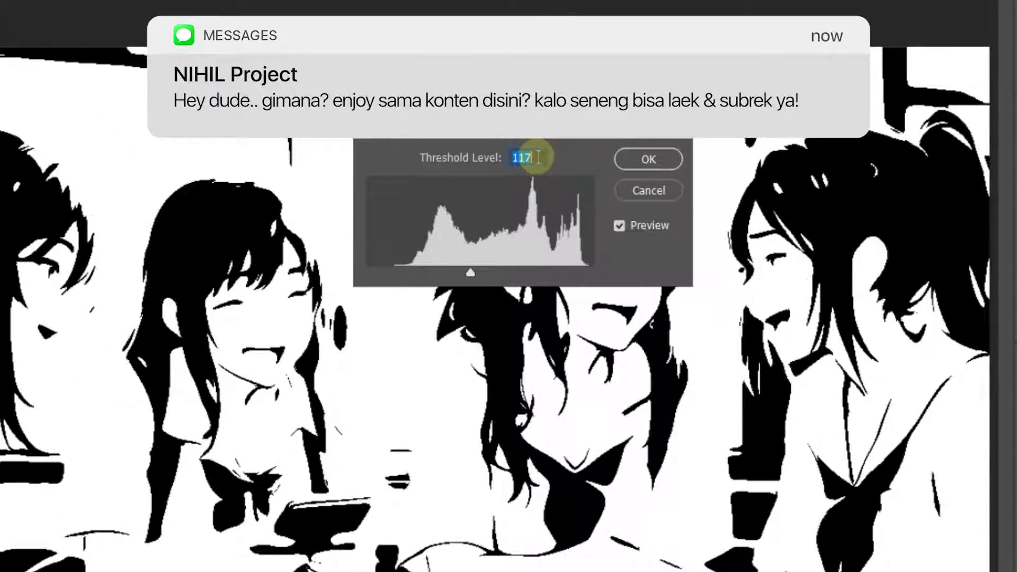
{"action": "scroll", "coordinate": [538, 157], "scroll_direction": "down", "scroll_amount": 3}
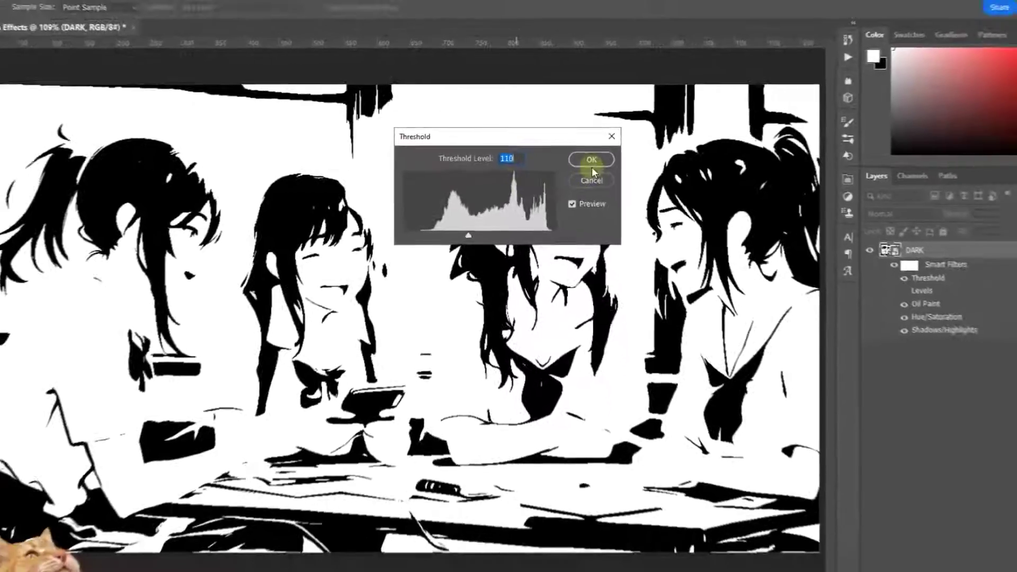
{"action": "left_click", "coordinate": [582, 168]}
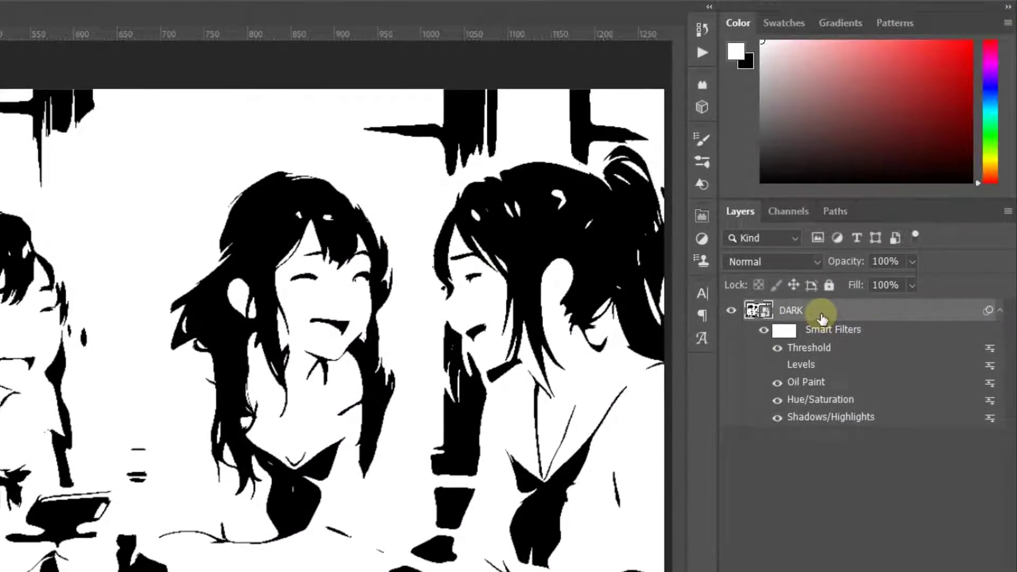
Step: Duplicate DARK as GRAY, move its Levels below Oil Paint, and raise Threshold to 177
{"action": "key", "text": "ctrl+j"}
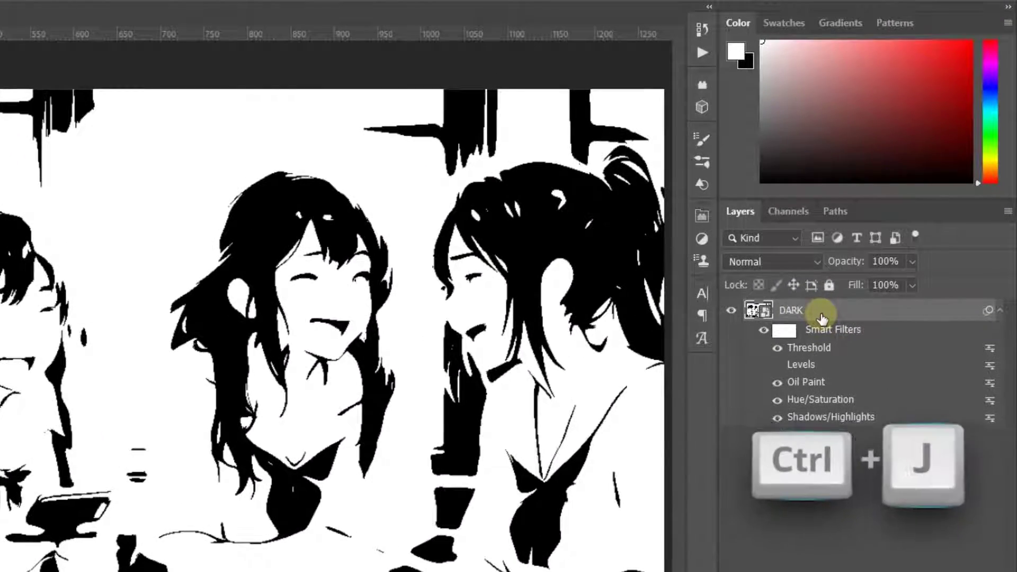
{"action": "double_click", "coordinate": [811, 313]}
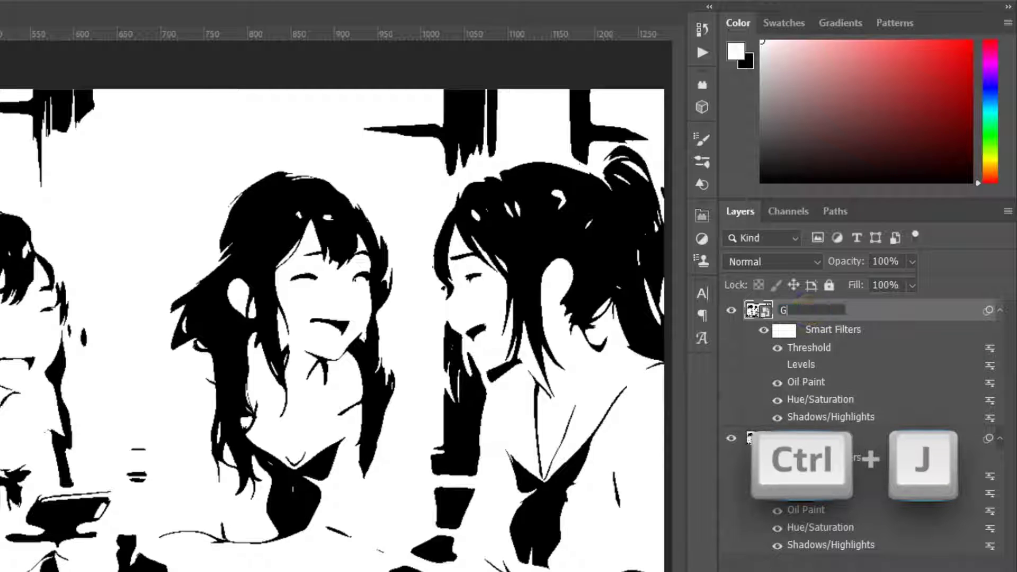
{"action": "type", "text": "GRAY"}
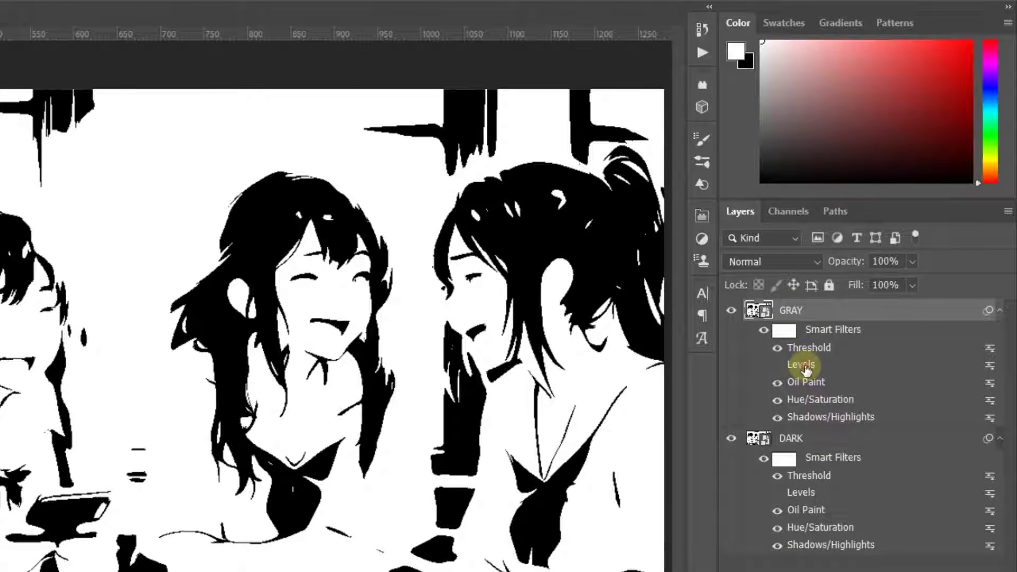
{"action": "left_click_drag", "start_coordinate": [805, 368], "coordinate": [809, 387]}
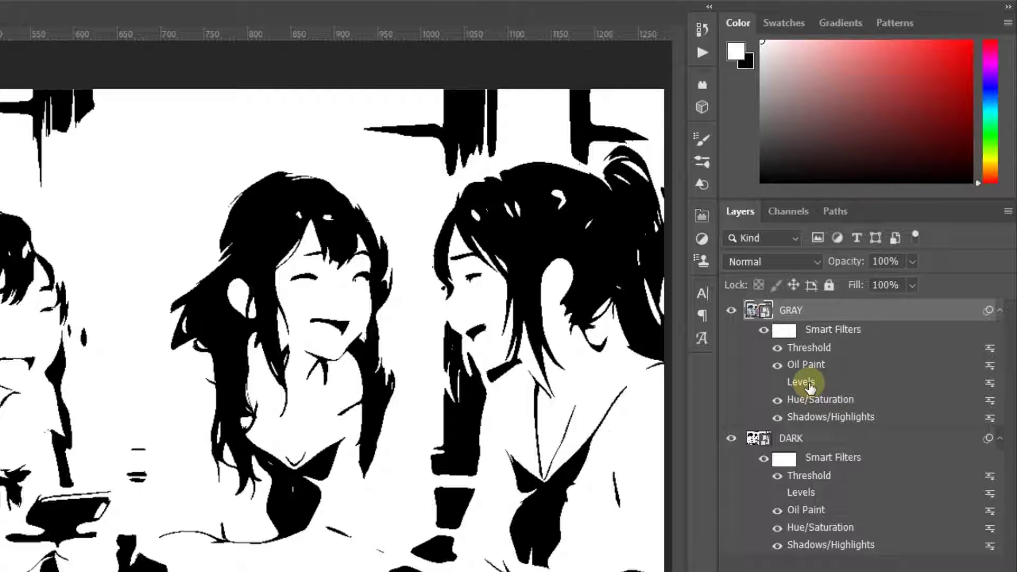
{"action": "double_click", "coordinate": [816, 348]}
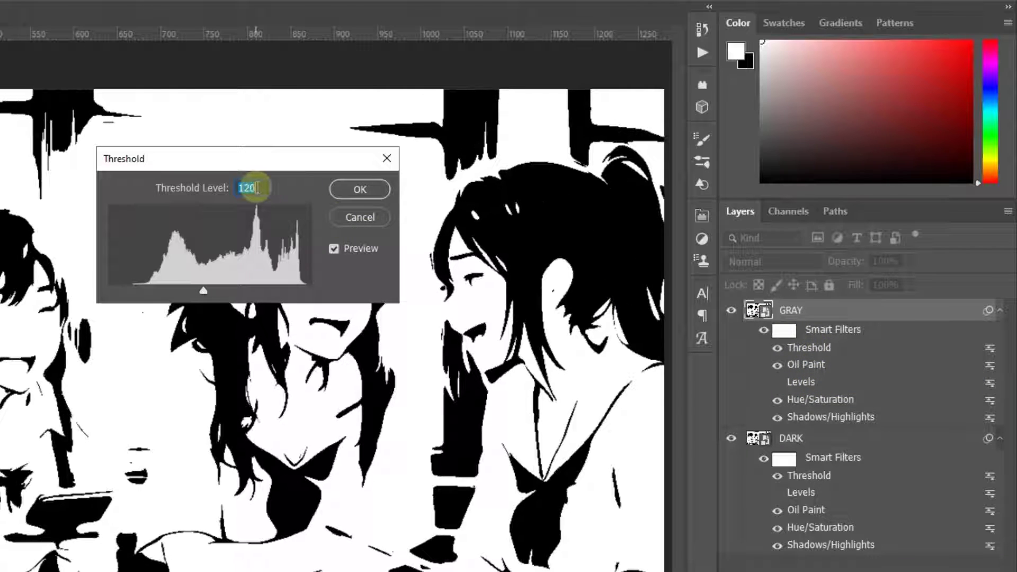
{"action": "scroll", "coordinate": [256, 187], "scroll_direction": "up", "scroll_amount": 10}
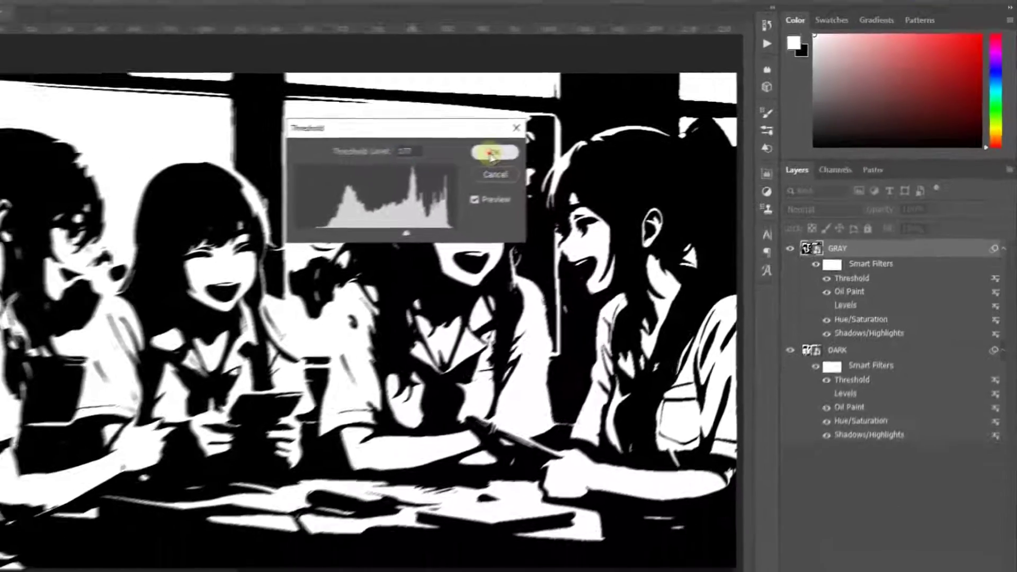
{"action": "left_click", "coordinate": [350, 198]}
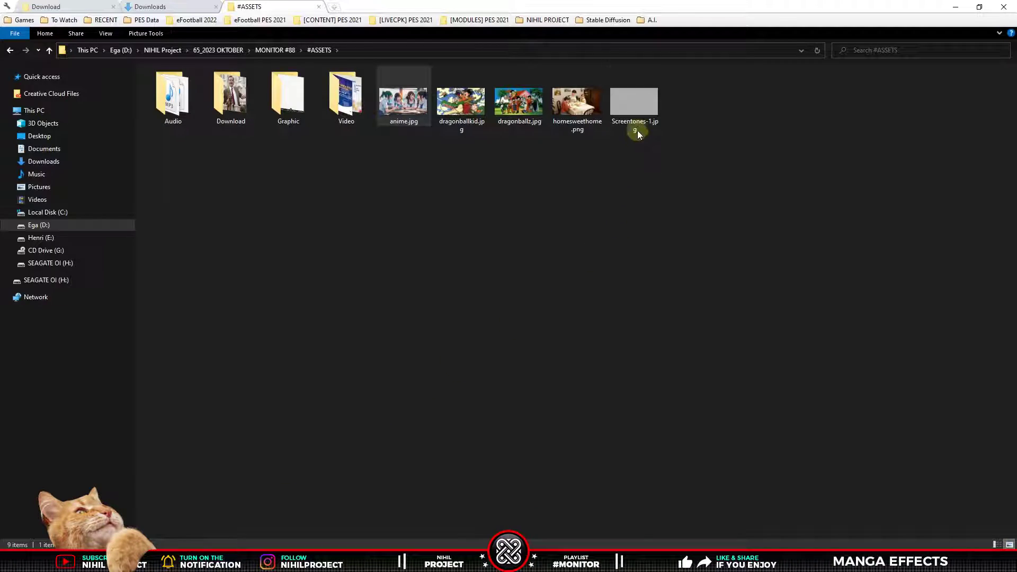
Step: Place Screentones-1.jpg over the whole canvas
{"action": "left_click_drag", "start_coordinate": [638, 134], "coordinate": [323, 542]}
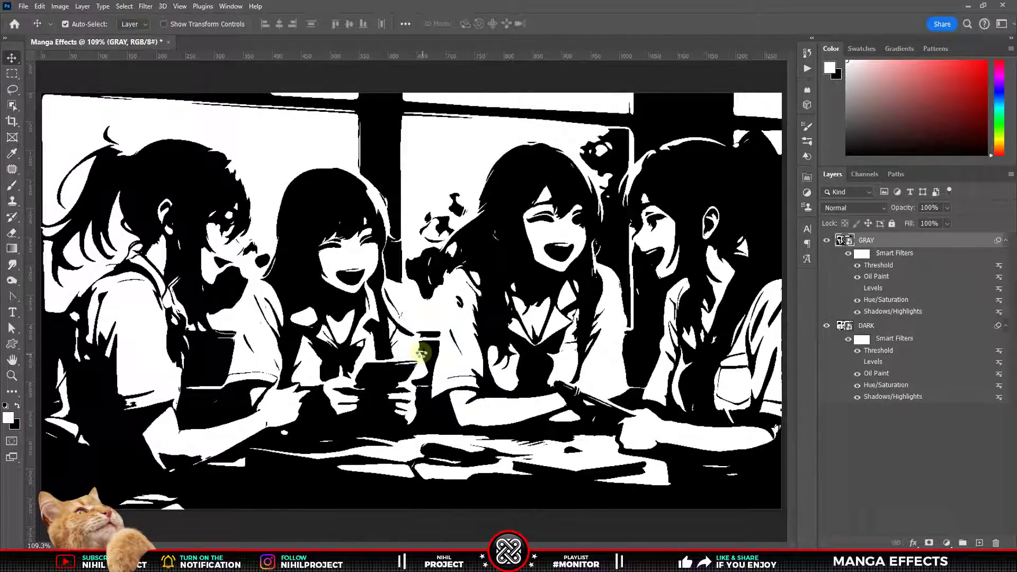
{"action": "left_click_drag", "start_coordinate": [322, 542], "coordinate": [421, 354]}
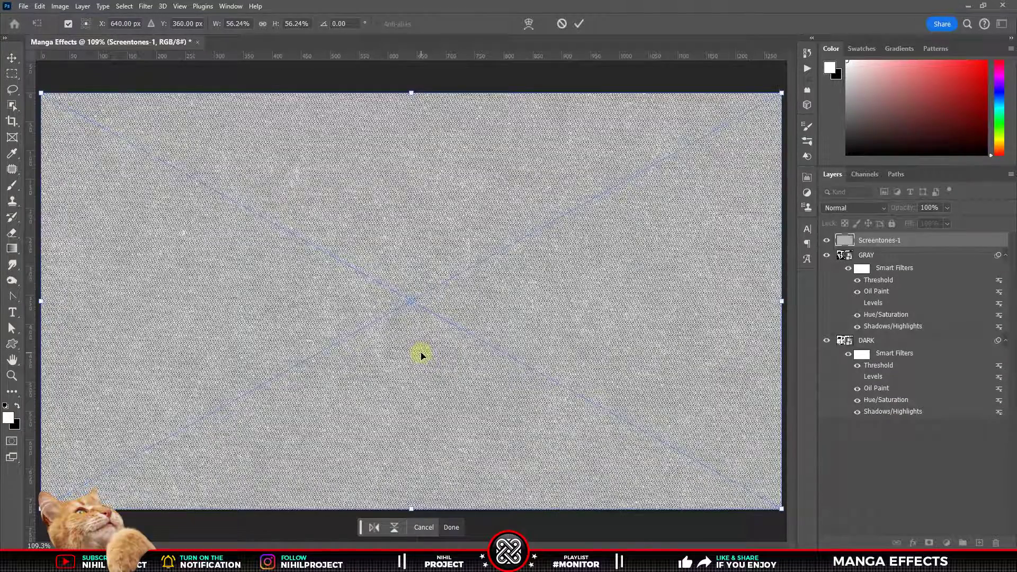
{"action": "key", "text": "Return"}
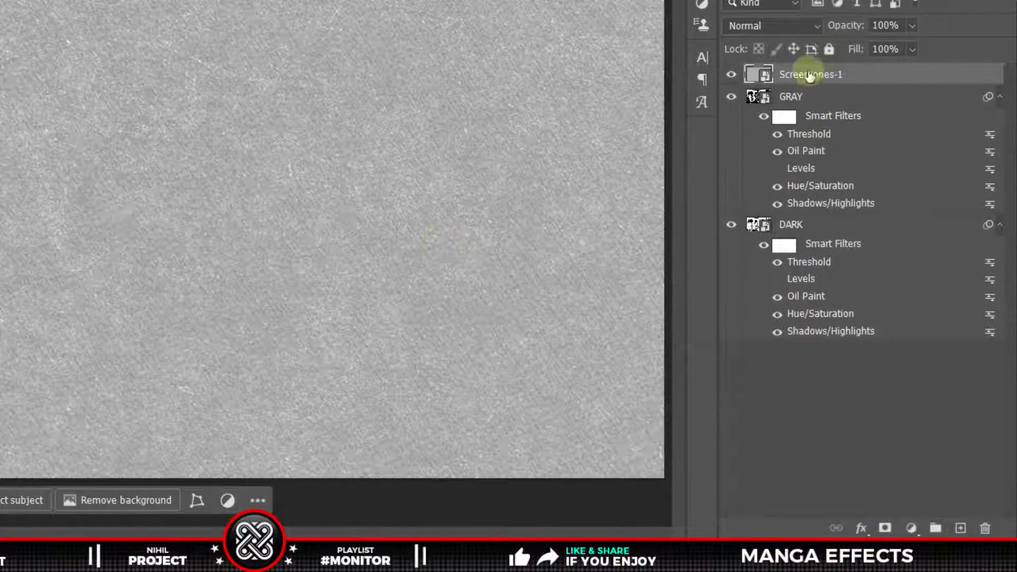
Step: Clip Screentones-1 to GRAY and set its blend mode to Screen
{"action": "left_click", "coordinate": [779, 79], "text": "alt"}
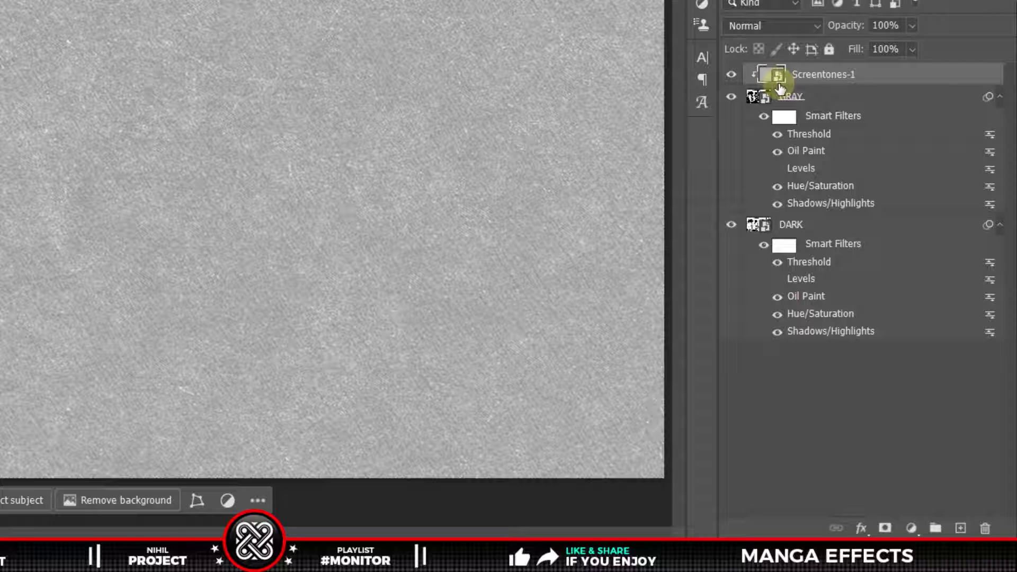
{"action": "left_click", "coordinate": [775, 27]}
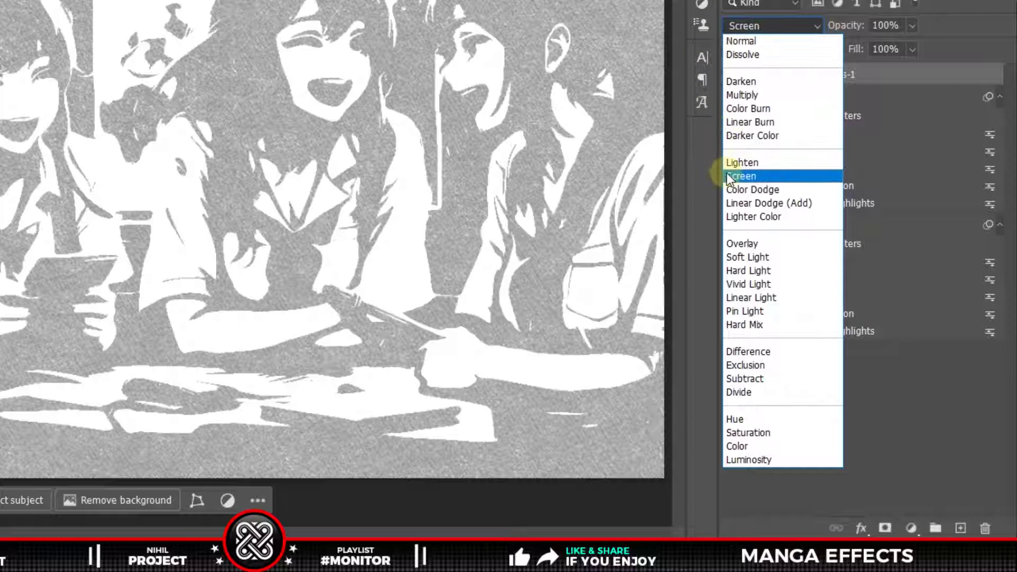
{"action": "left_click", "coordinate": [727, 178]}
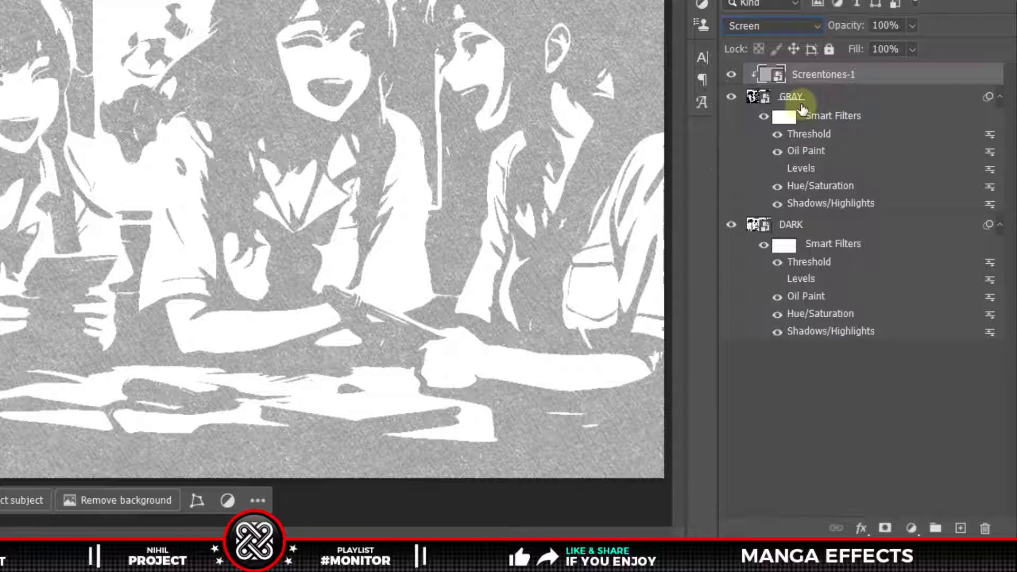
Step: Set the GRAY layer's blend mode to Multiply
{"action": "left_click", "coordinate": [790, 97]}
{"action": "left_click", "coordinate": [784, 30]}
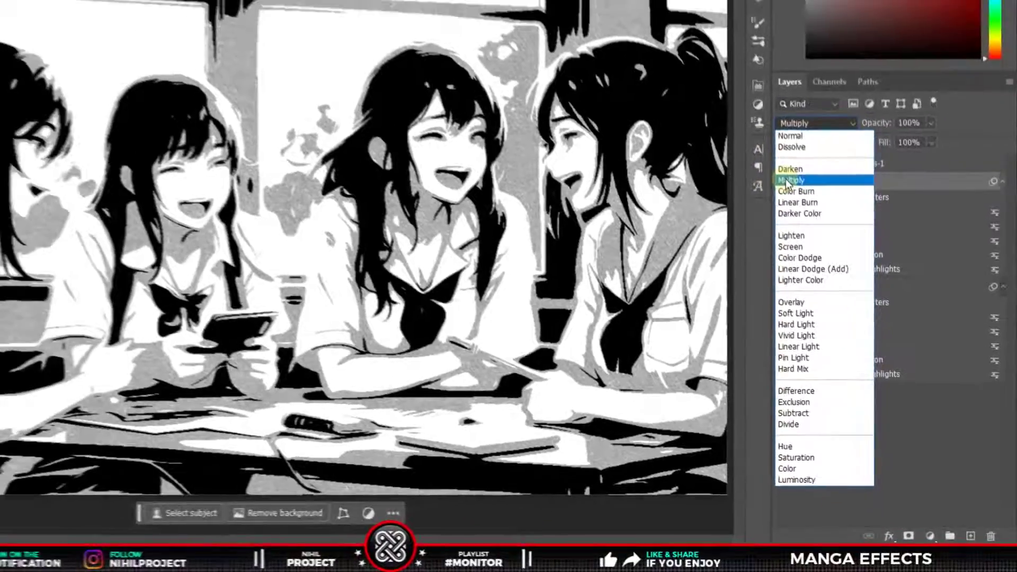
{"action": "left_click", "coordinate": [835, 227]}
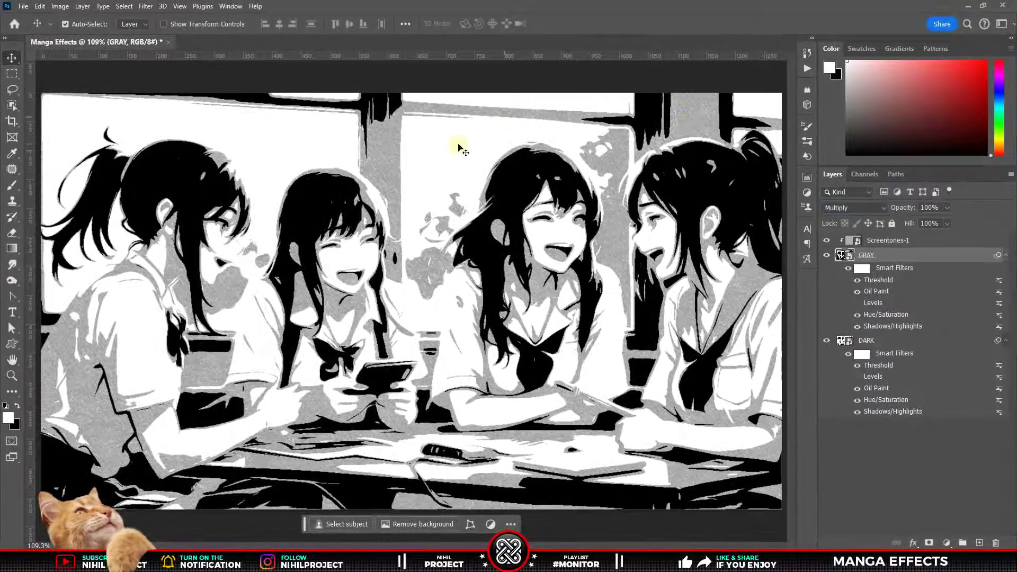
{"action": "scroll", "coordinate": [484, 248], "scroll_direction": "up", "scroll_amount": 5}
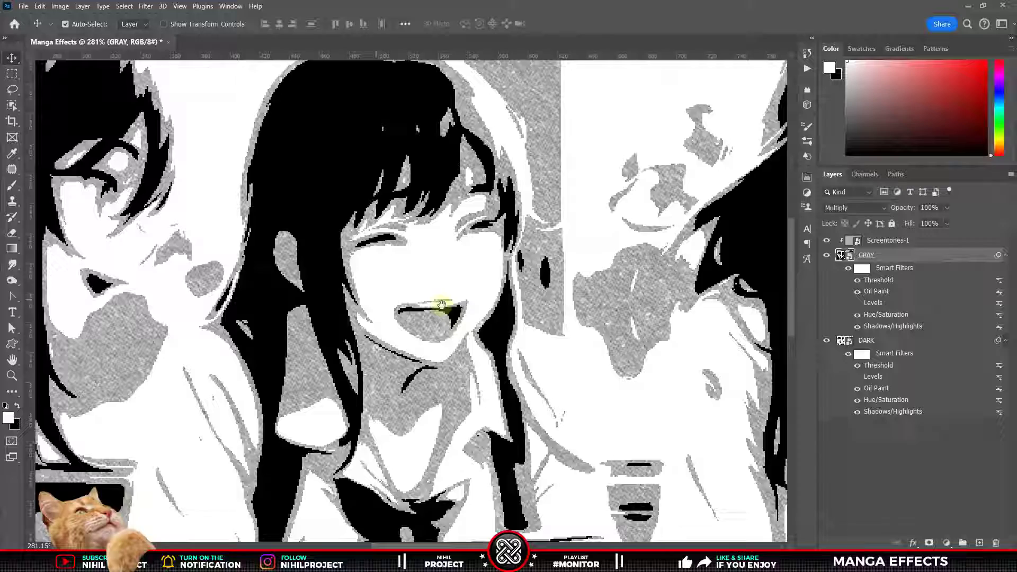
{"action": "left_click_drag", "start_coordinate": [529, 269], "coordinate": [469, 248]}
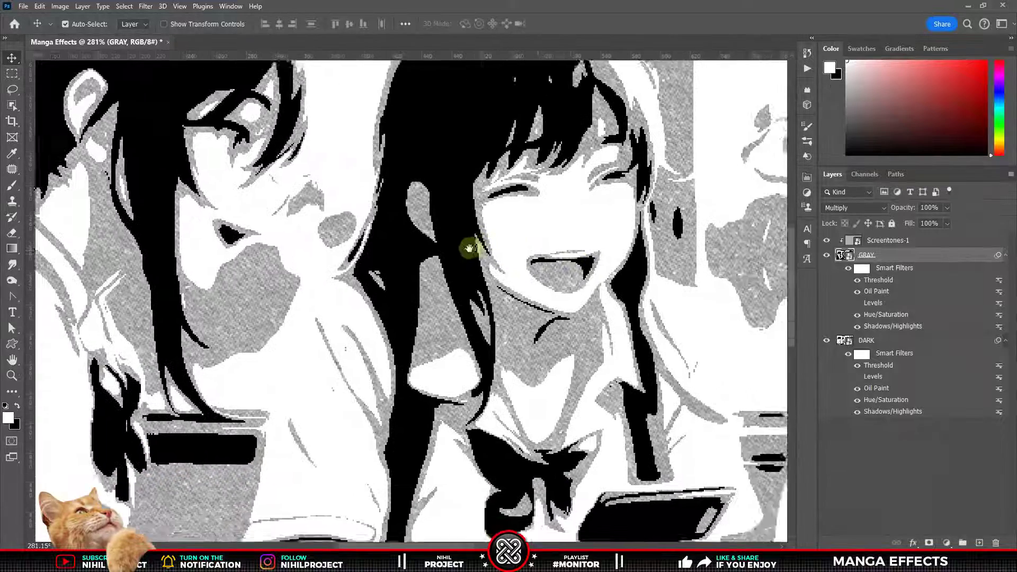
{"action": "scroll", "coordinate": [206, 289], "scroll_direction": "down", "scroll_amount": 2}
{"action": "scroll", "coordinate": [211, 292], "scroll_direction": "down", "scroll_amount": 3}
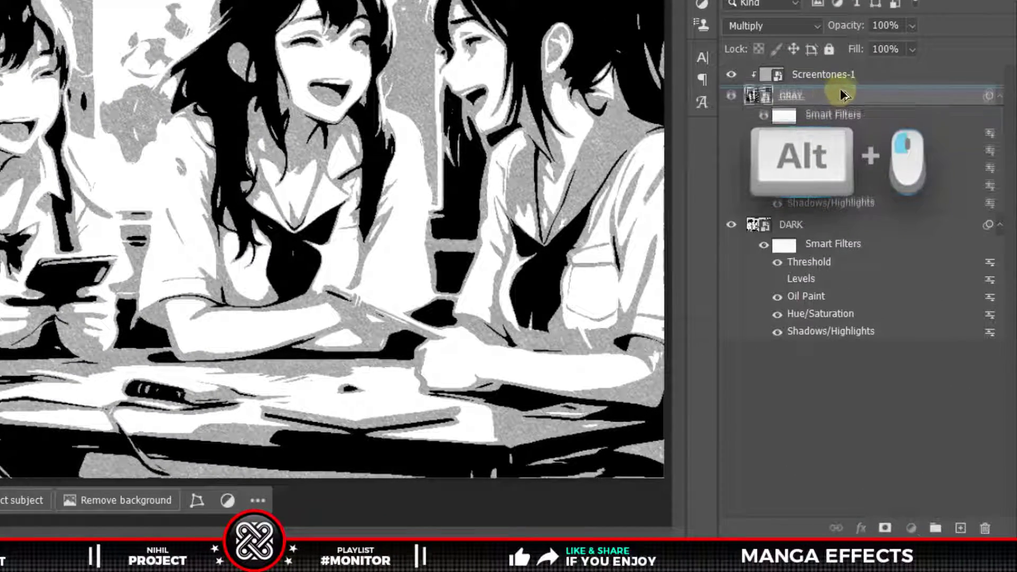
Step: Copy GRAY to the top as LINES and delete every filter except Shadows/Highlights
{"action": "left_click_drag", "start_coordinate": [830, 97], "coordinate": [851, 74]}
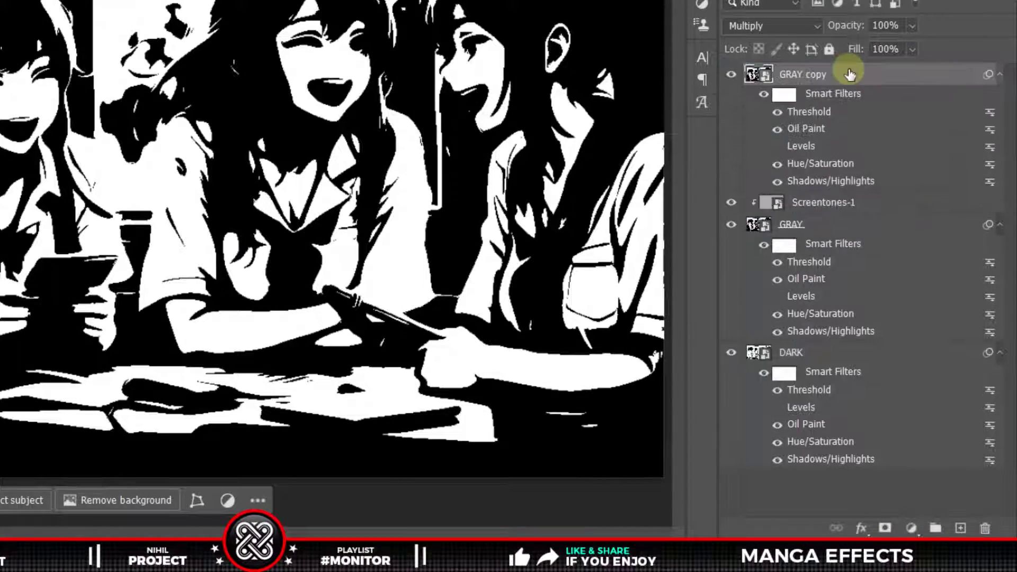
{"action": "double_click", "coordinate": [792, 74]}
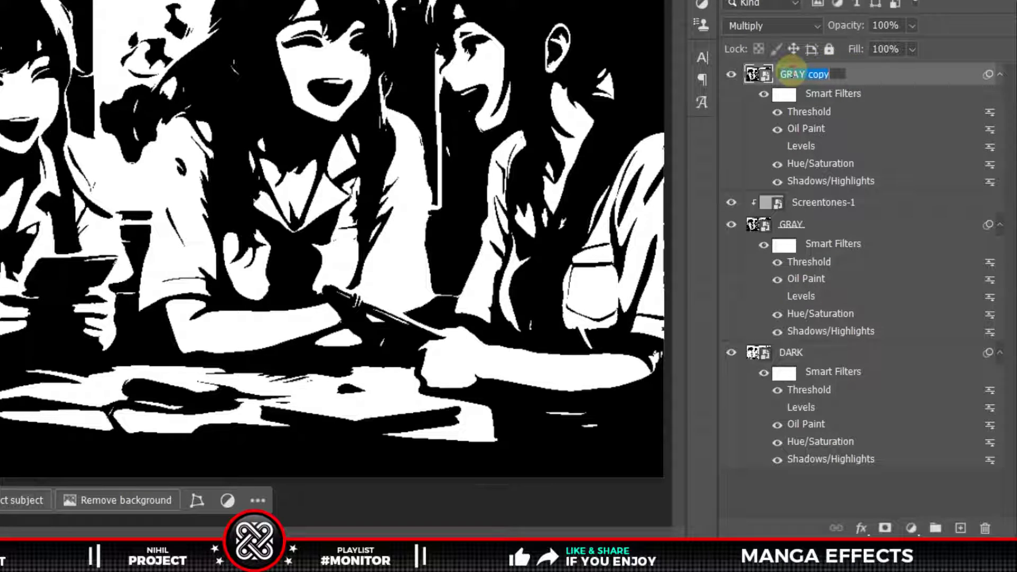
{"action": "type", "text": "LINES"}
{"action": "mouse_move", "coordinate": [801, 111]}
{"action": "left_mouse_down"}
{"action": "mouse_move", "coordinate": [956, 430]}
{"action": "mouse_move", "coordinate": [986, 528]}
{"action": "left_mouse_up"}
{"action": "left_click_drag", "start_coordinate": [801, 111], "coordinate": [986, 528]}
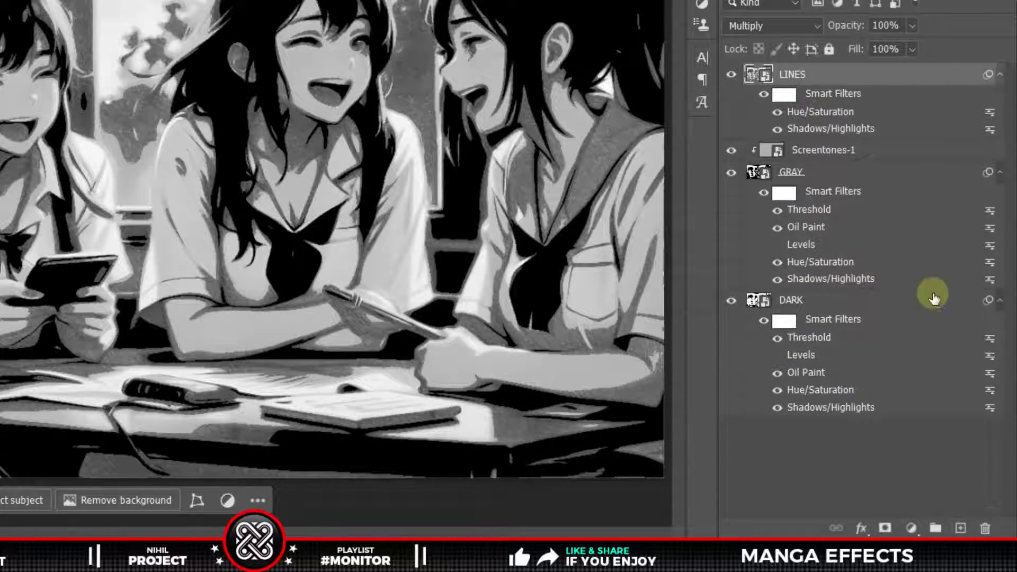
{"action": "left_click_drag", "start_coordinate": [934, 298], "coordinate": [985, 528]}
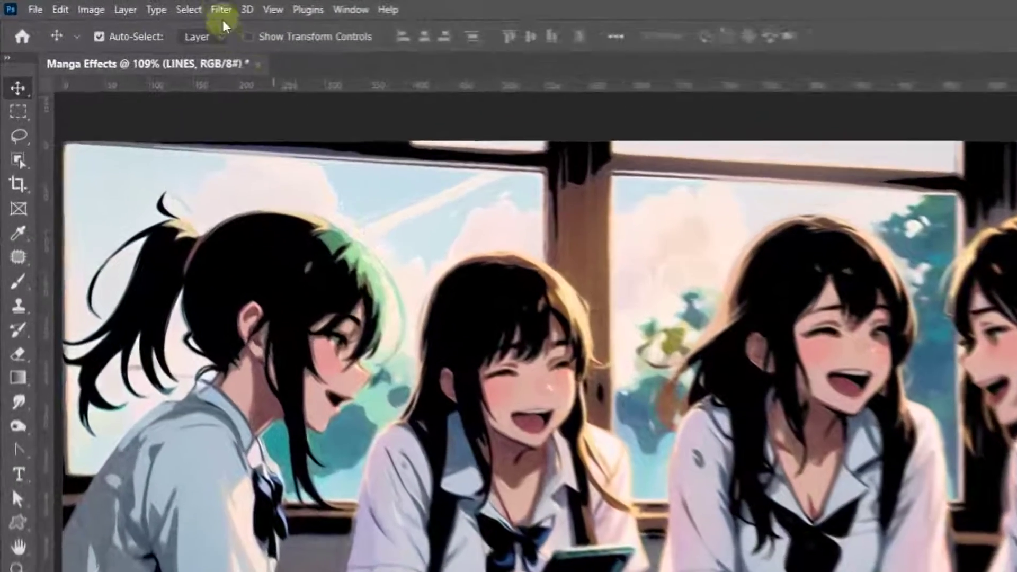
Step: Apply Reduce Noise to LINES, adjusting Preserve Details, Reduce Color Noise and Sharpen Details
{"action": "left_click", "coordinate": [145, 6]}
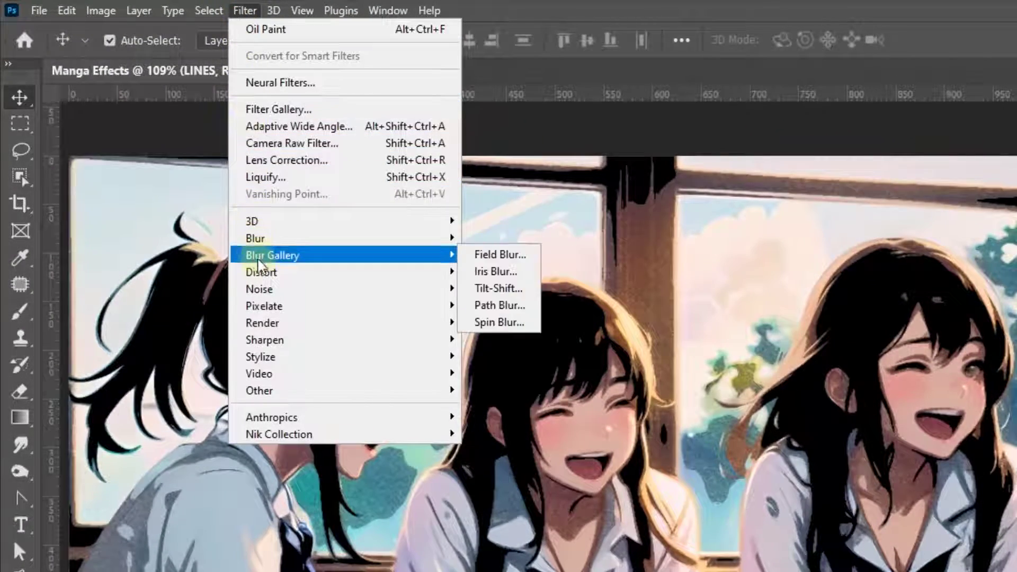
{"action": "mouse_move", "coordinate": [341, 288]}
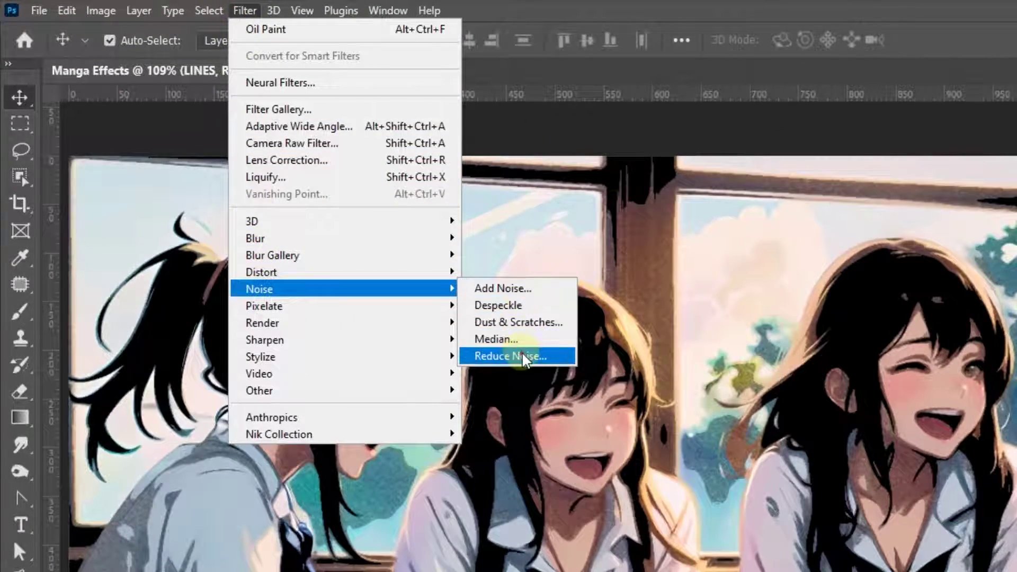
{"action": "left_click", "coordinate": [525, 356]}
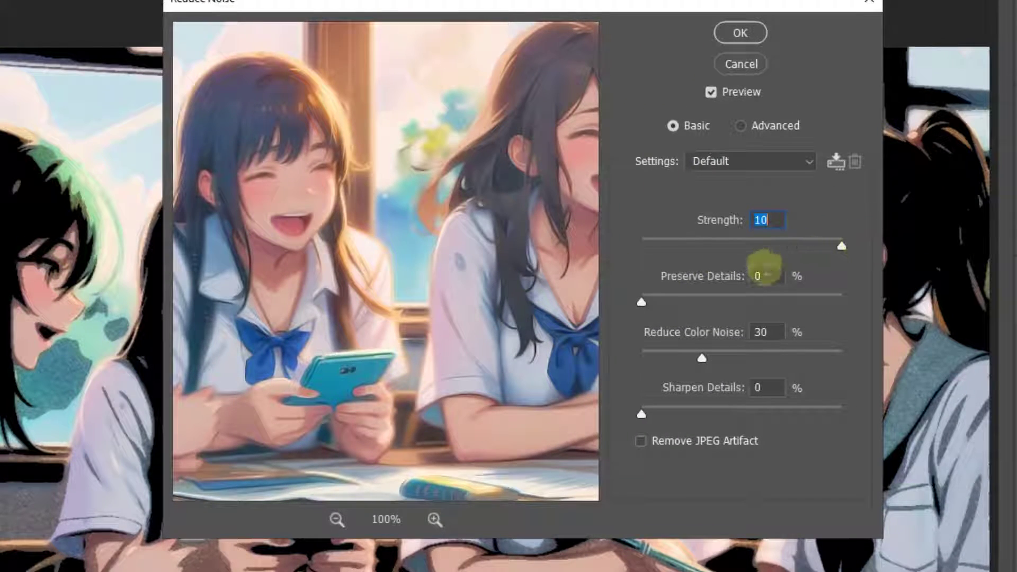
{"action": "left_click", "coordinate": [765, 272]}
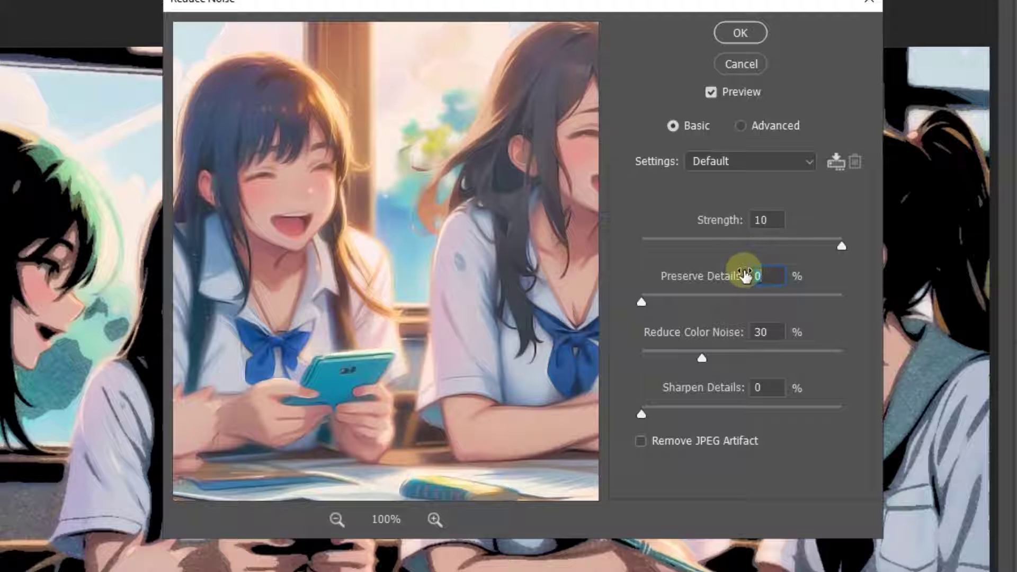
{"action": "left_click", "coordinate": [763, 331]}
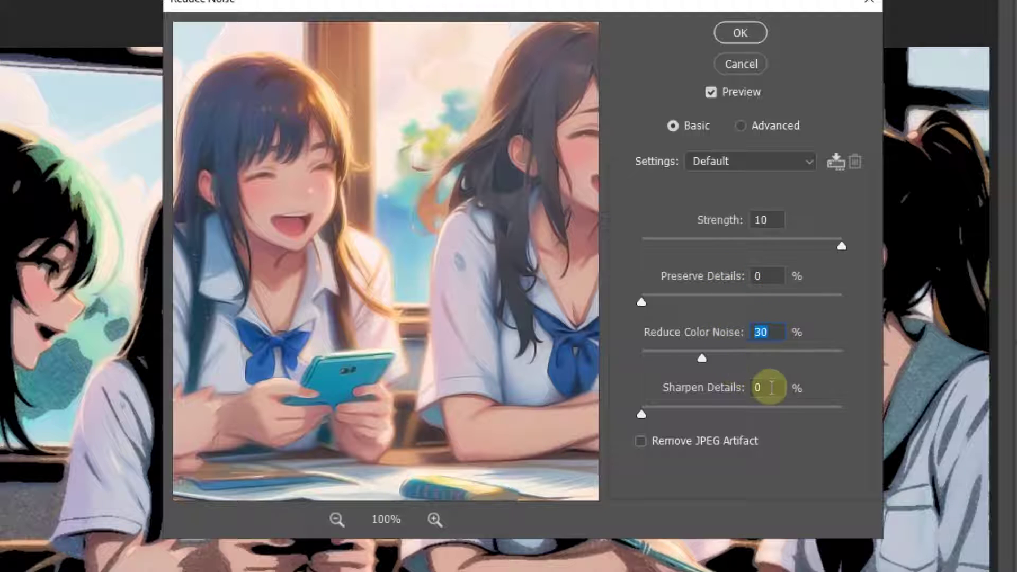
{"action": "left_click", "coordinate": [772, 388]}
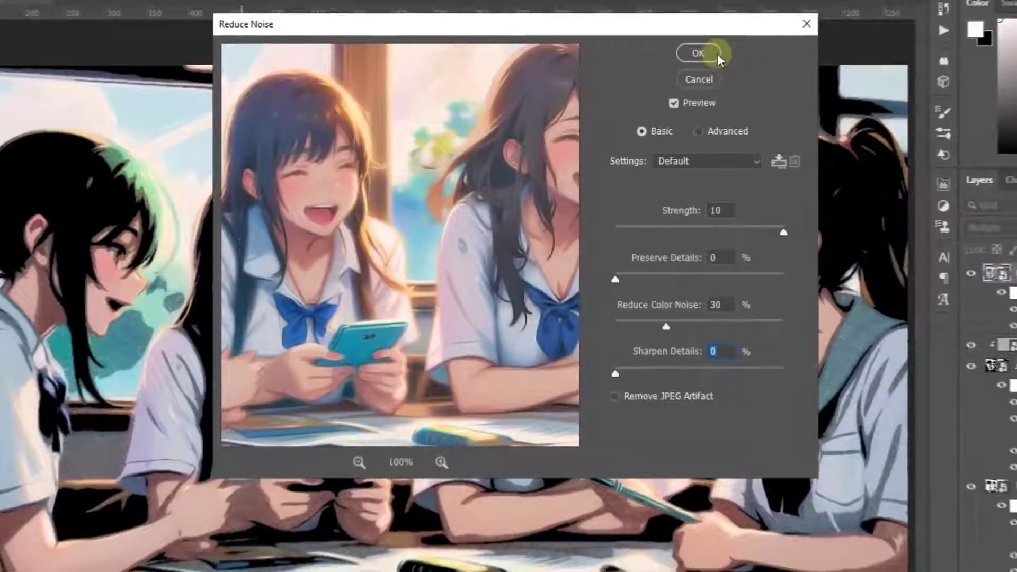
{"action": "left_click", "coordinate": [740, 32]}
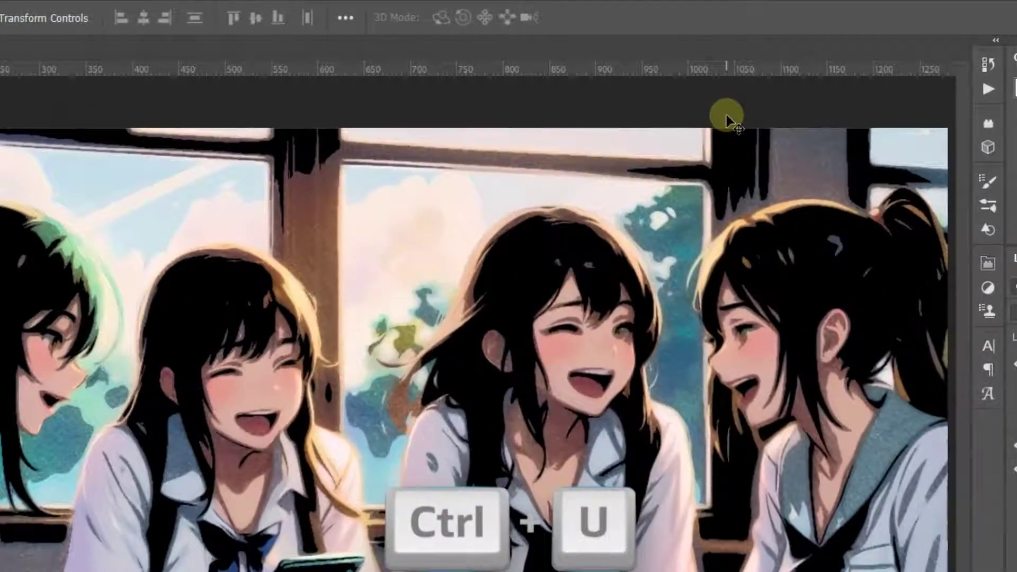
Step: Desaturate LINES with a Hue/Saturation filter at -99 saturation
{"action": "key", "text": "ctrl+u"}
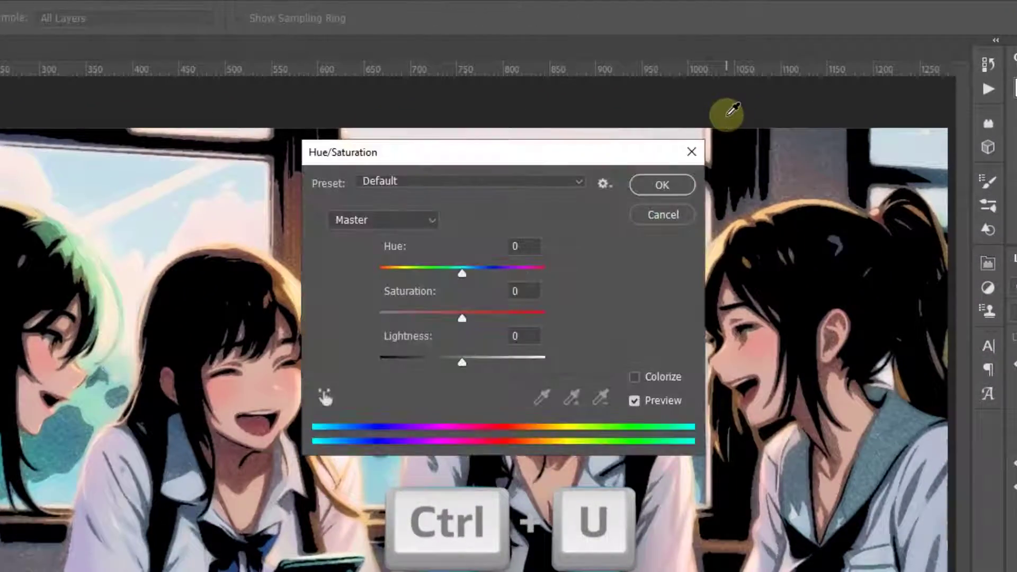
{"action": "left_click_drag", "start_coordinate": [462, 318], "coordinate": [381, 318]}
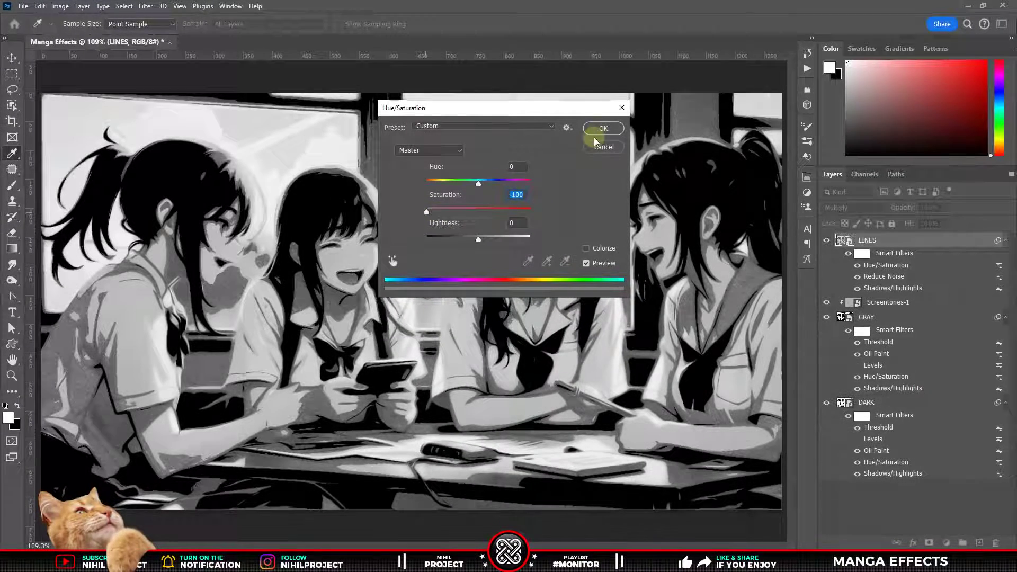
{"action": "left_click", "coordinate": [599, 133]}
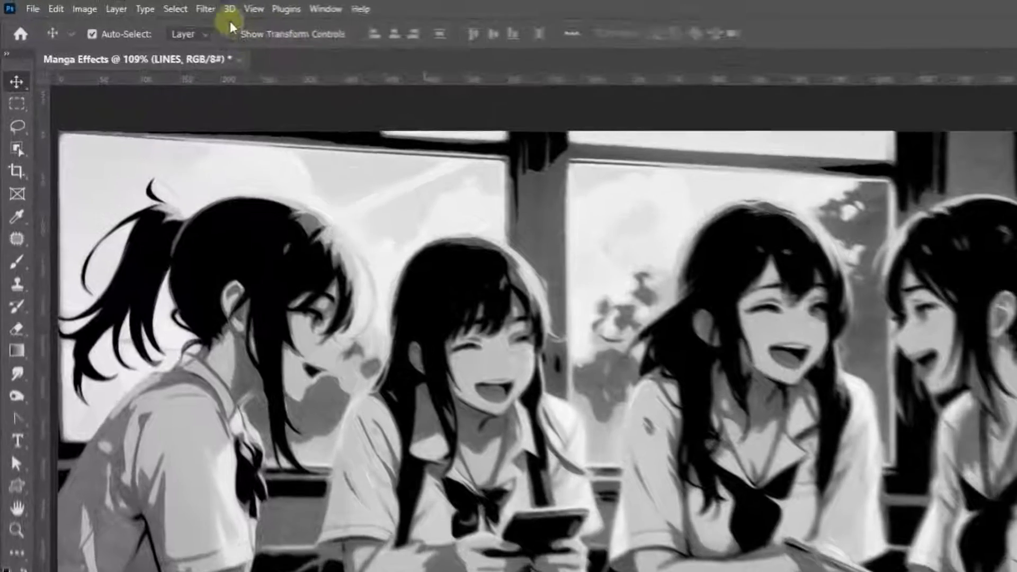
Step: Apply a High Pass smart filter at radius 2.0 to the LINES layer
{"action": "left_click", "coordinate": [145, 6]}
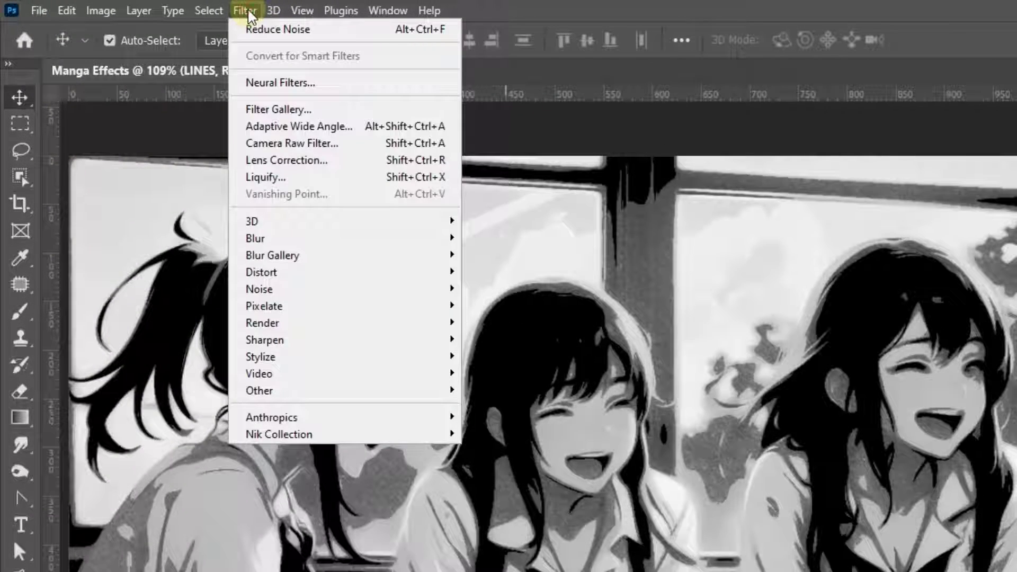
{"action": "mouse_move", "coordinate": [259, 390]}
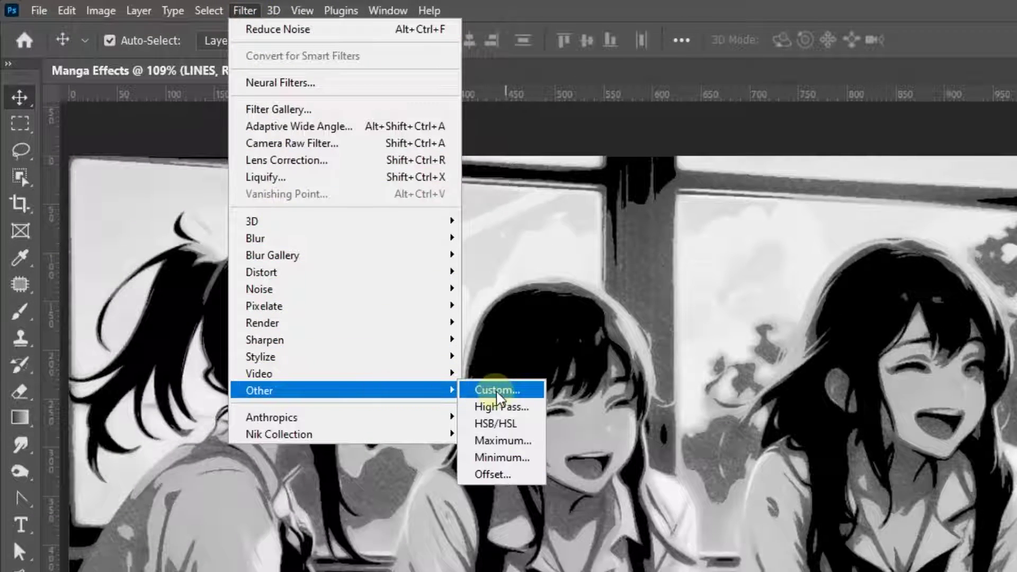
{"action": "left_click", "coordinate": [502, 407]}
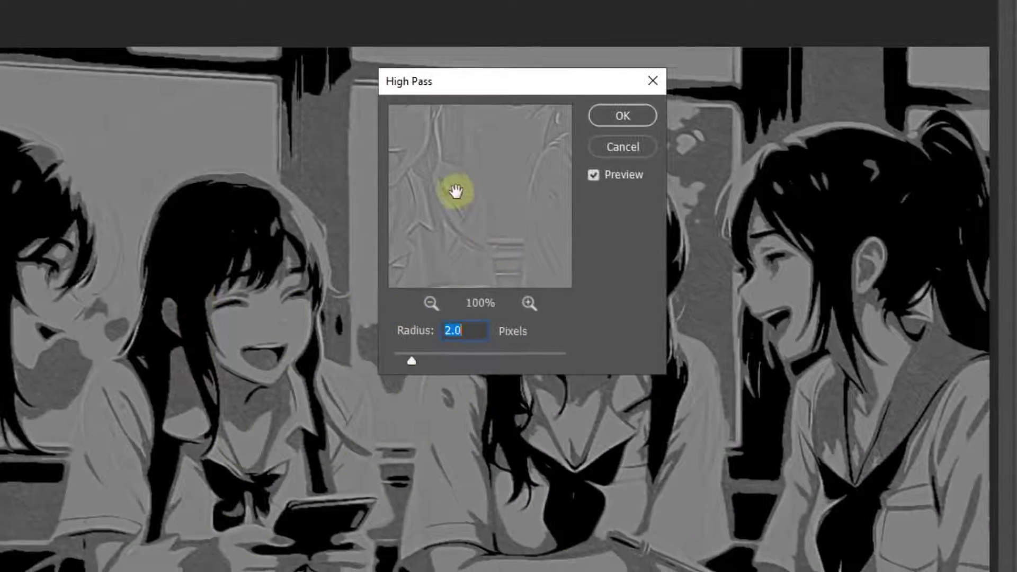
{"action": "left_click_drag", "start_coordinate": [456, 191], "coordinate": [518, 205]}
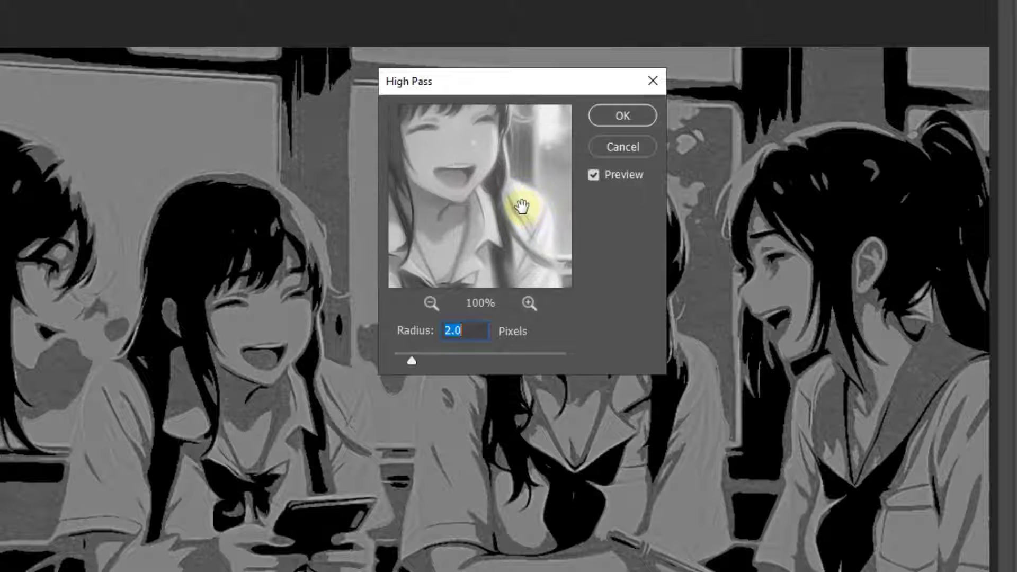
{"action": "left_click", "coordinate": [624, 115]}
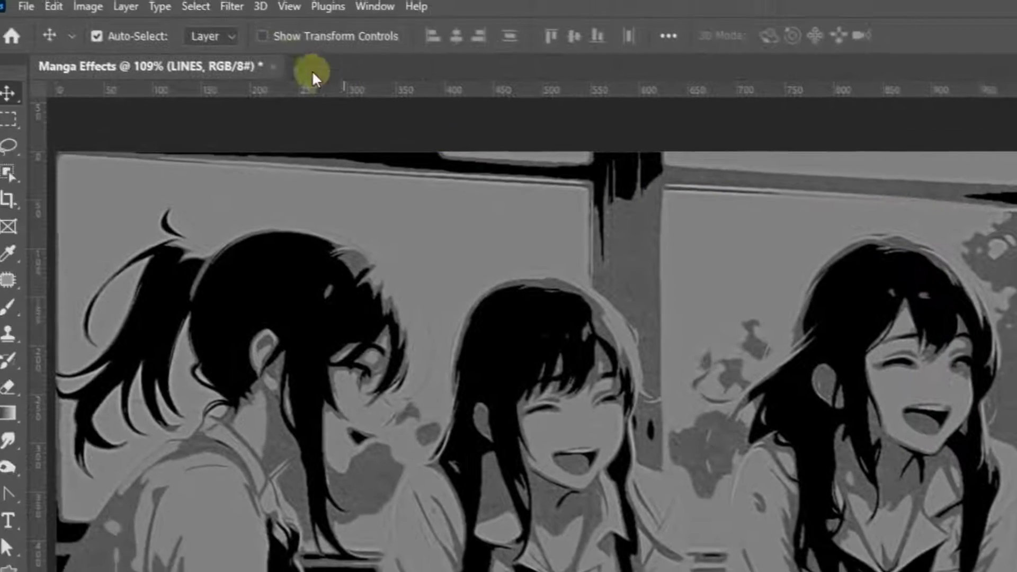
Step: Add a Threshold adjustment at level 121 for pure black-and-white linework
{"action": "left_click", "coordinate": [100, 11]}
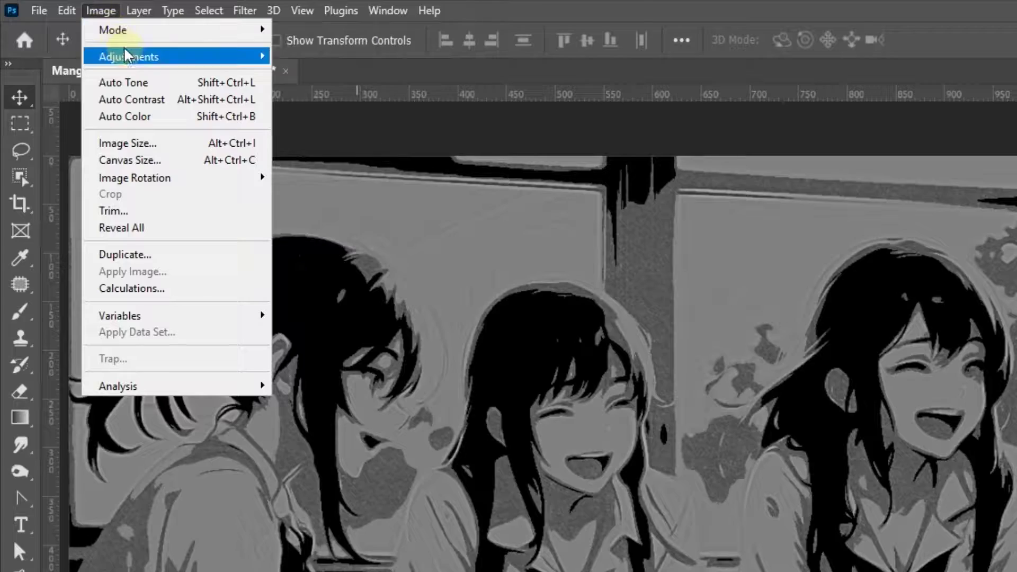
{"action": "mouse_move", "coordinate": [174, 56]}
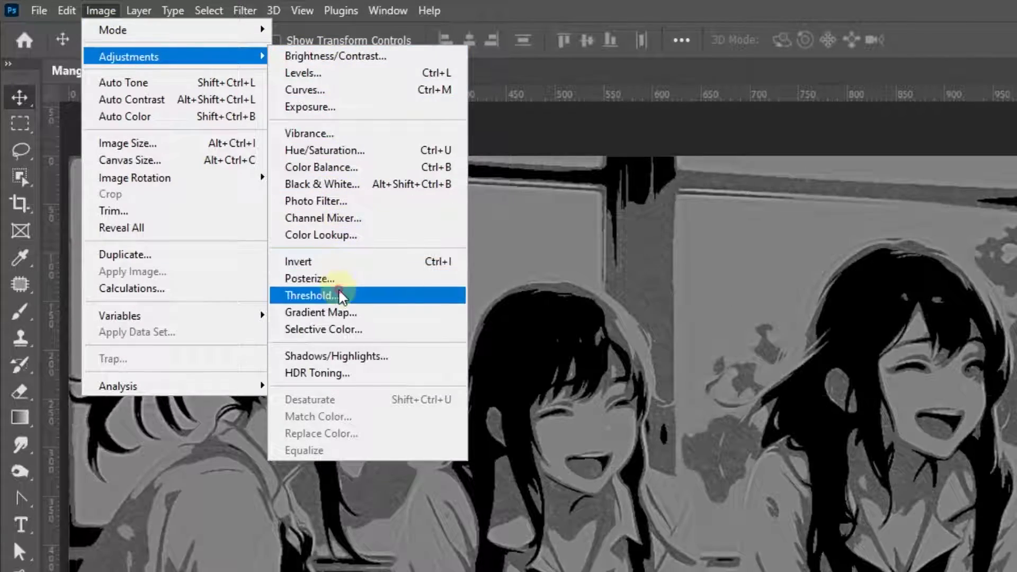
{"action": "left_click", "coordinate": [339, 295]}
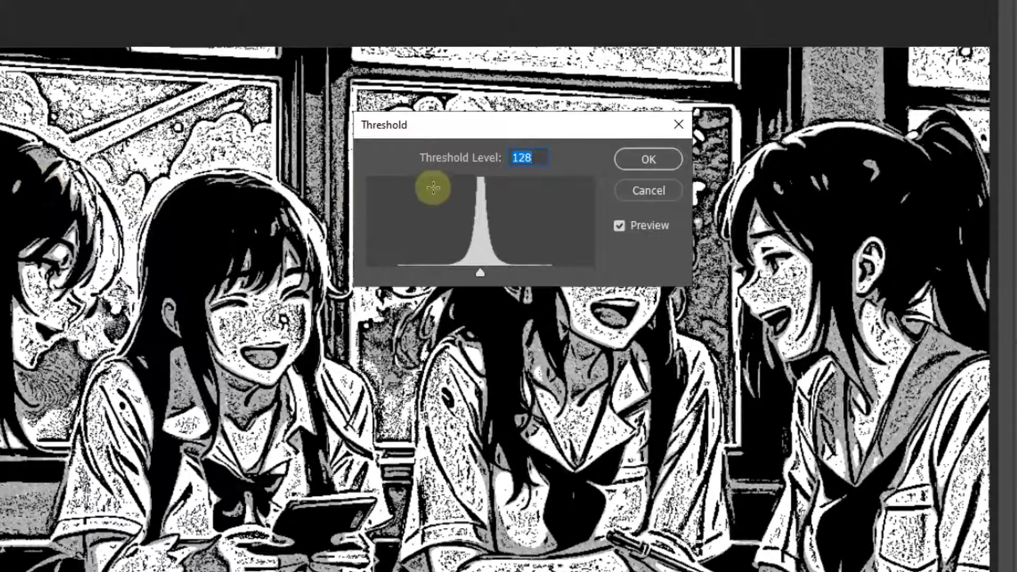
{"action": "key", "text": "Down"}
{"action": "key", "text": "Down"}
{"action": "key", "text": "Down"}
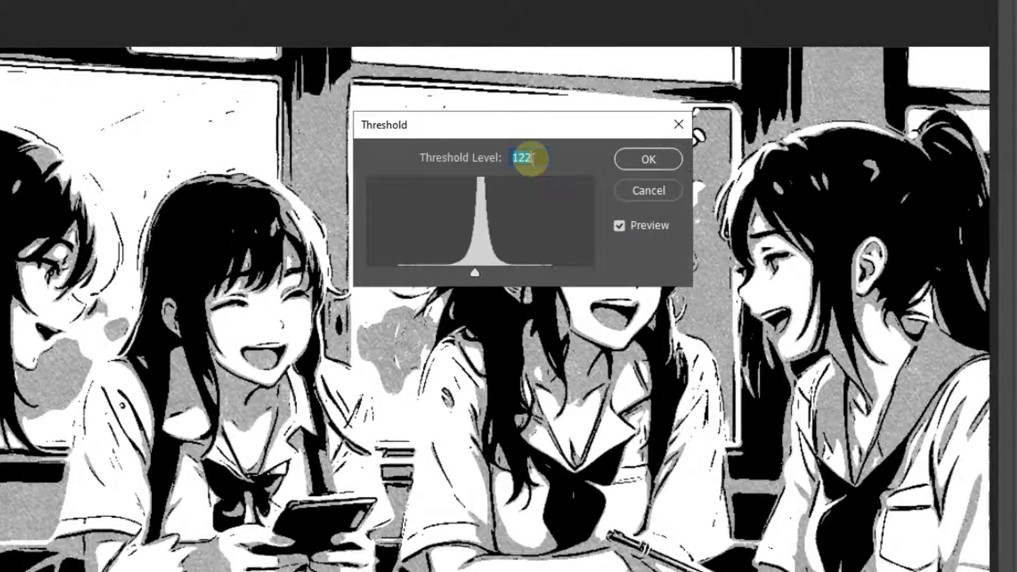
{"action": "key", "text": "Down"}
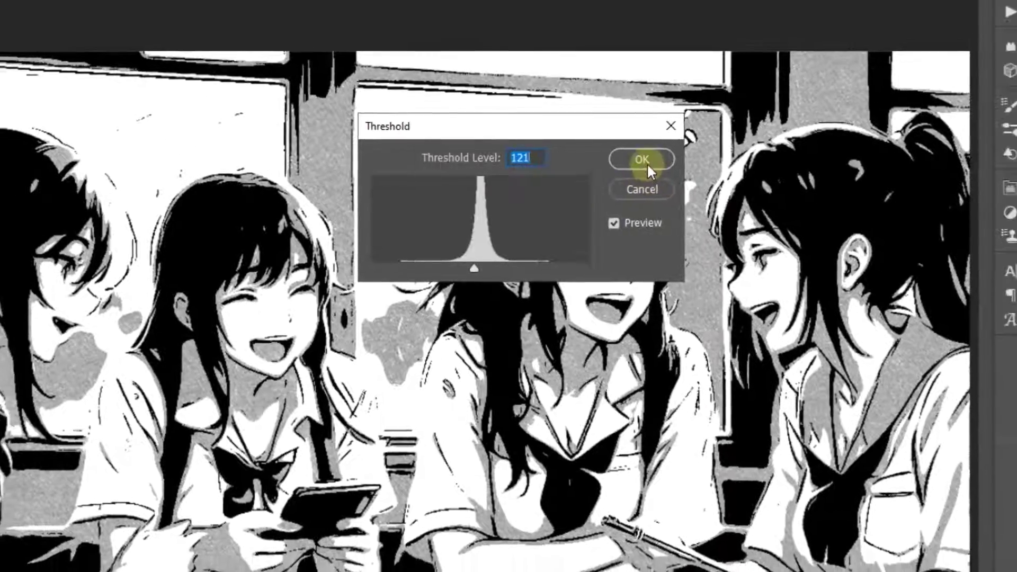
{"action": "left_click", "coordinate": [647, 160]}
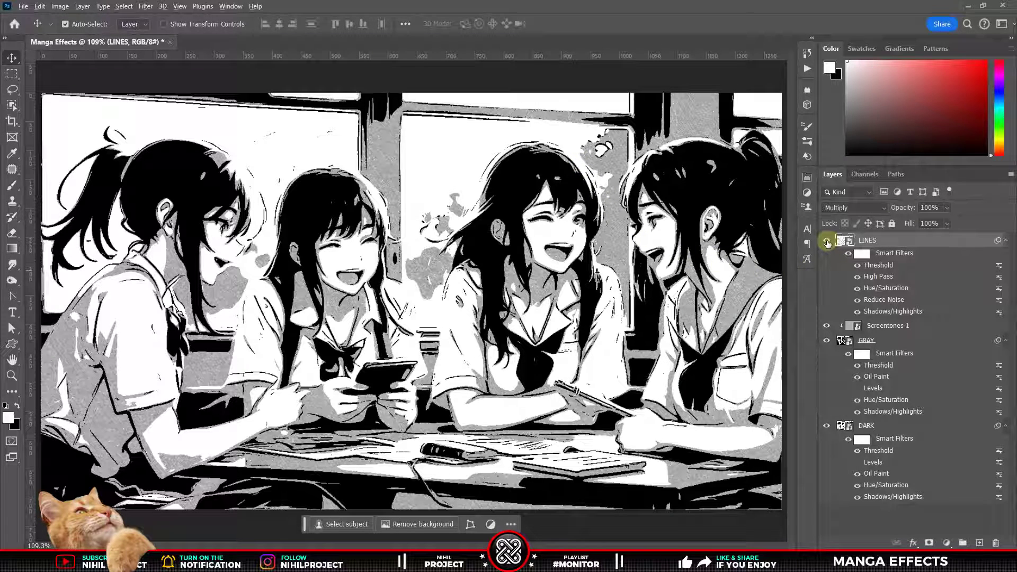
{"action": "left_click", "coordinate": [826, 241], "text": "alt"}
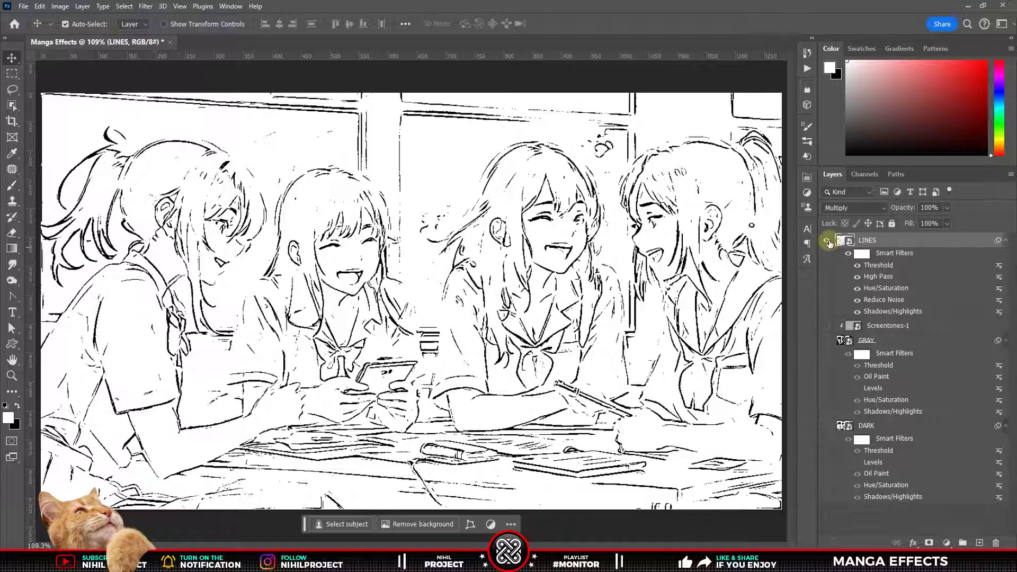
{"action": "left_click", "coordinate": [828, 241]}
{"action": "left_click", "coordinate": [827, 340]}
{"action": "left_click", "coordinate": [827, 327]}
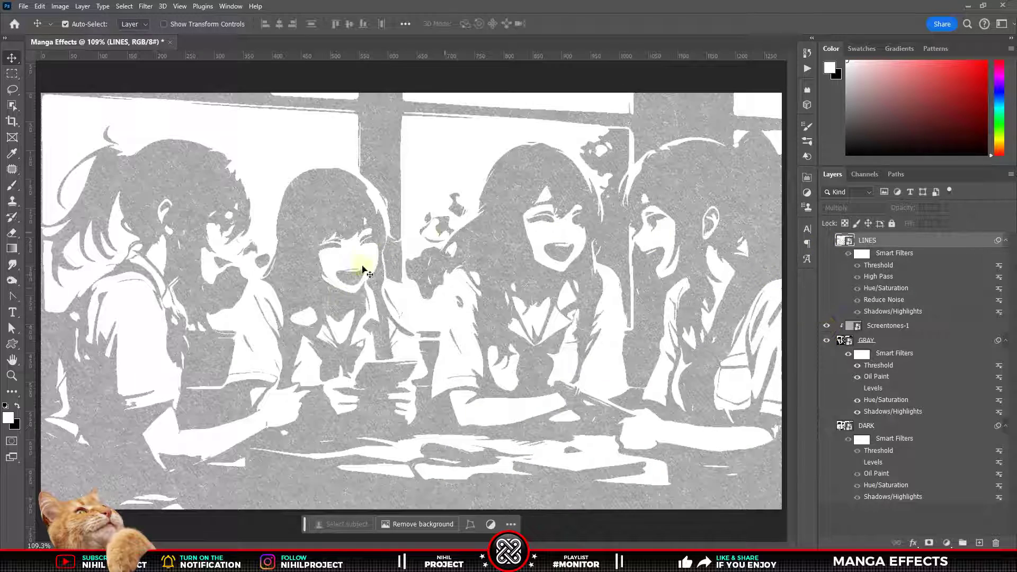
{"action": "left_click", "coordinate": [828, 426], "text": "alt"}
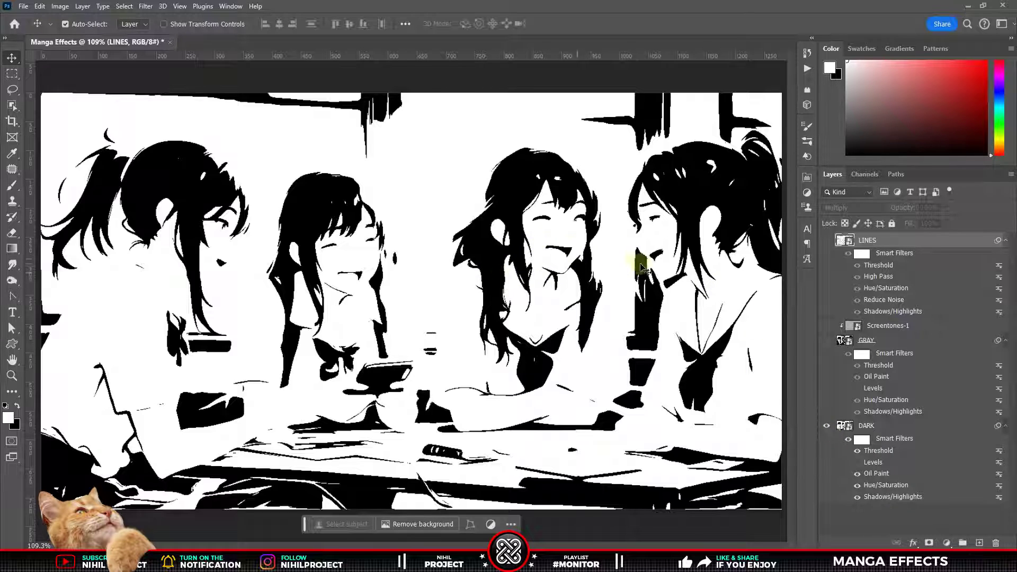
{"action": "left_click", "coordinate": [827, 340]}
{"action": "left_click", "coordinate": [827, 242]}
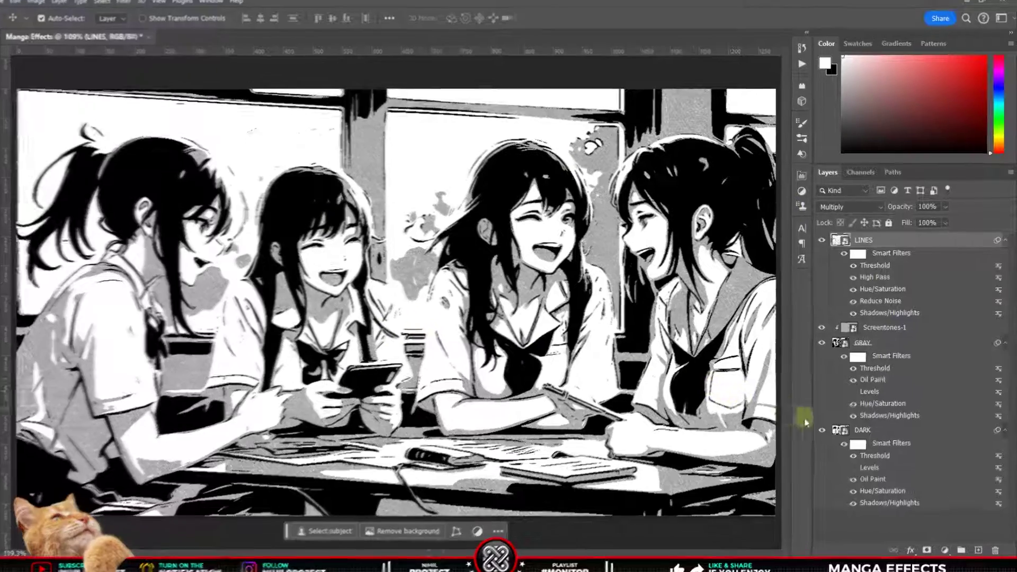
Step: Group the effect layers with Ctrl+G and name the group MANGA EFFECTS
{"action": "key", "text": "ctrl+g"}
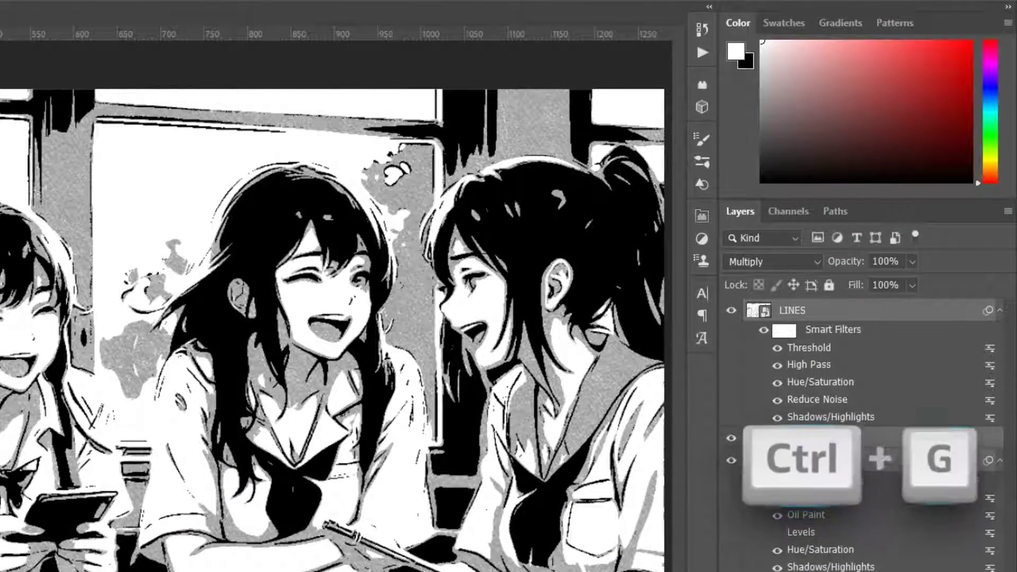
{"action": "double_click", "coordinate": [793, 309]}
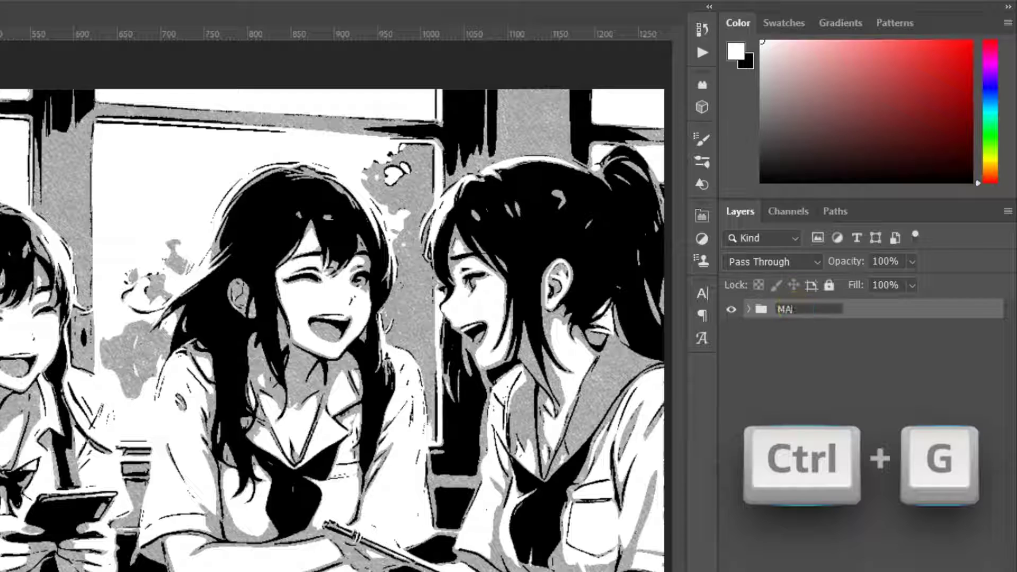
{"action": "type", "text": "MANGA EFFECTS"}
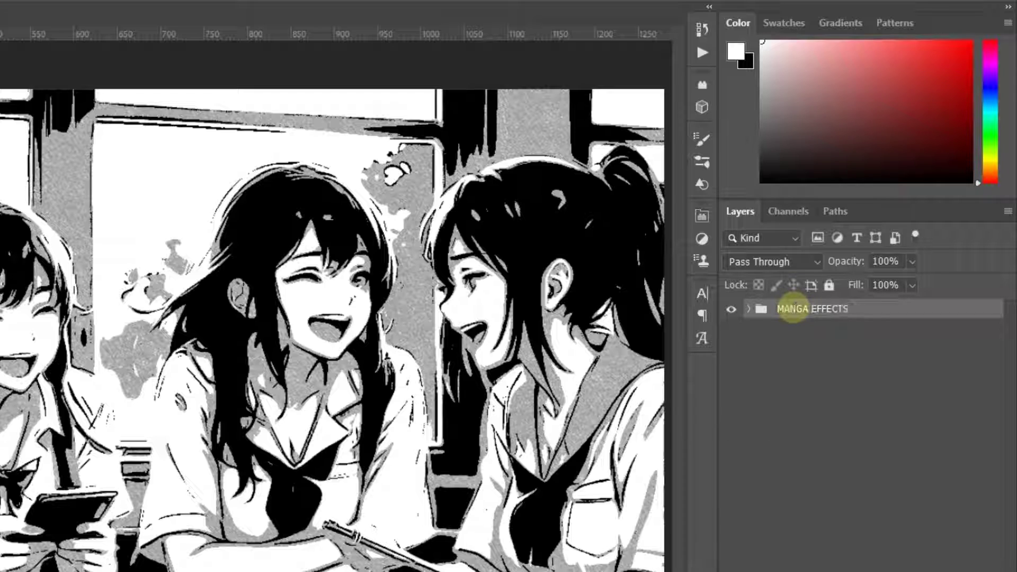
{"action": "key", "text": "Return"}
Step: Duplicate the LINES layer above the MANGA EFFECTS group
{"action": "left_click", "coordinate": [749, 309]}
{"action": "left_click_drag", "start_coordinate": [772, 330], "coordinate": [821, 312]}
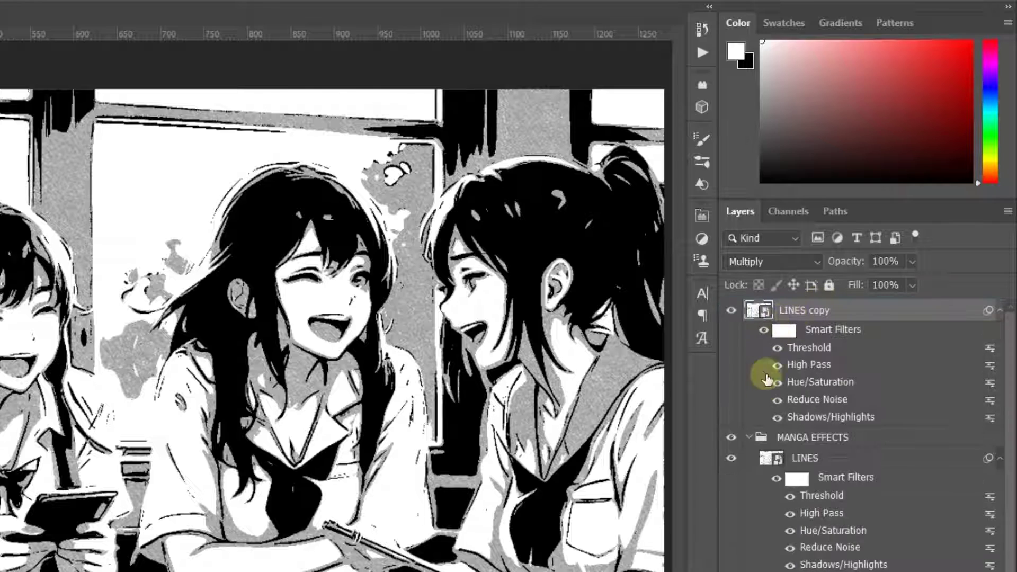
{"action": "left_click", "coordinate": [749, 437]}
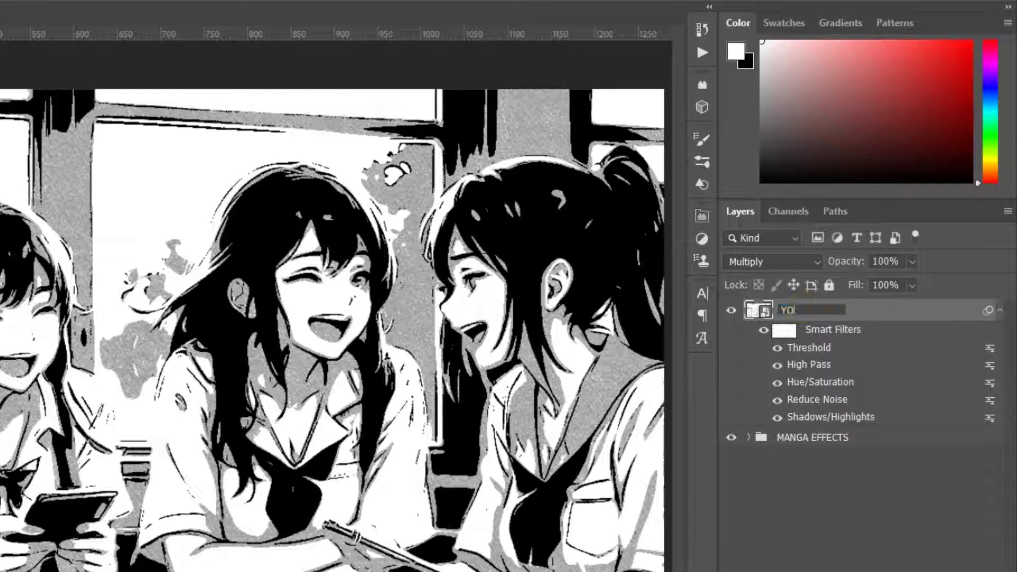
Step: Name the copy YOUR IMAGES, set its fill to 0%, and open its smart-object contents
{"action": "type", "text": "YOUR IMAGES"}
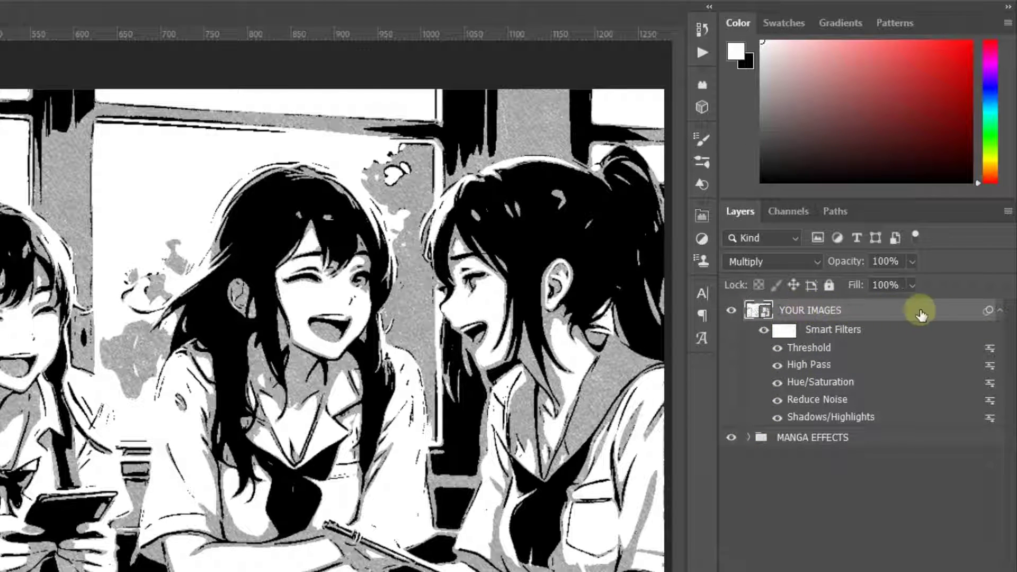
{"action": "left_click", "coordinate": [1000, 310]}
{"action": "left_click_drag", "start_coordinate": [869, 291], "coordinate": [756, 288]}
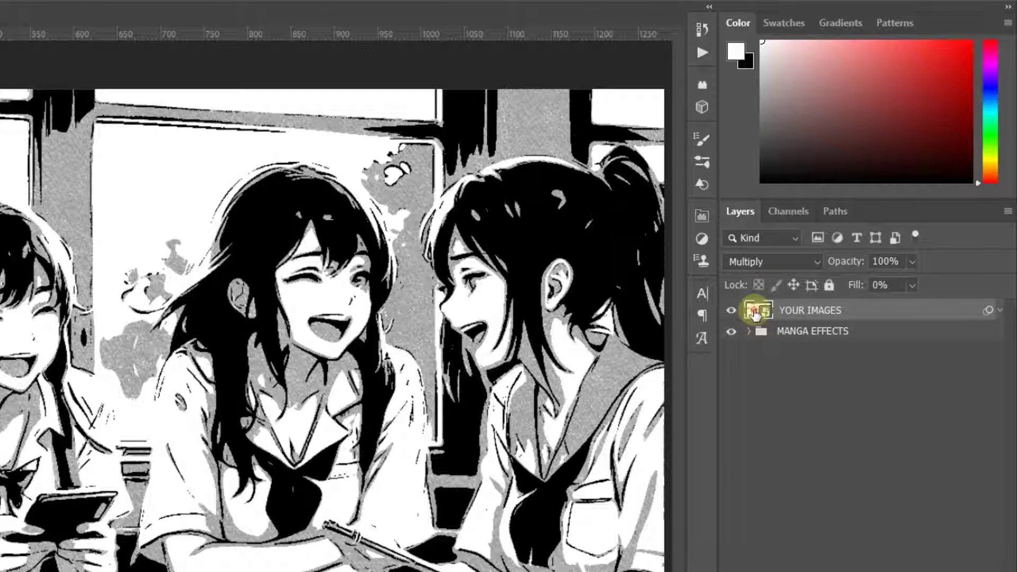
{"action": "double_click", "coordinate": [755, 313]}
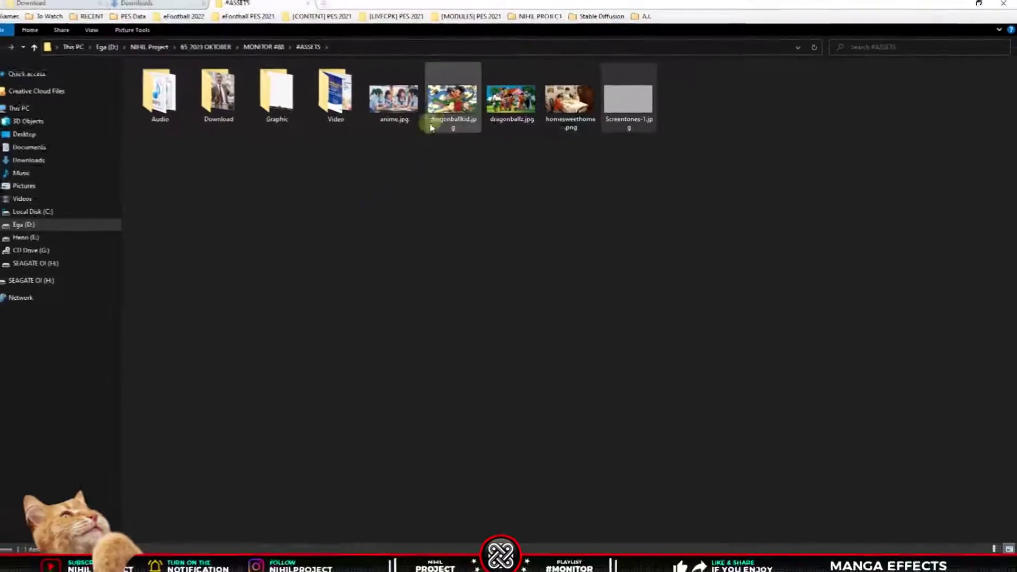
Step: Place dragonballkid.jpg into the smart object and save it
{"action": "left_click_drag", "start_coordinate": [431, 127], "coordinate": [427, 323]}
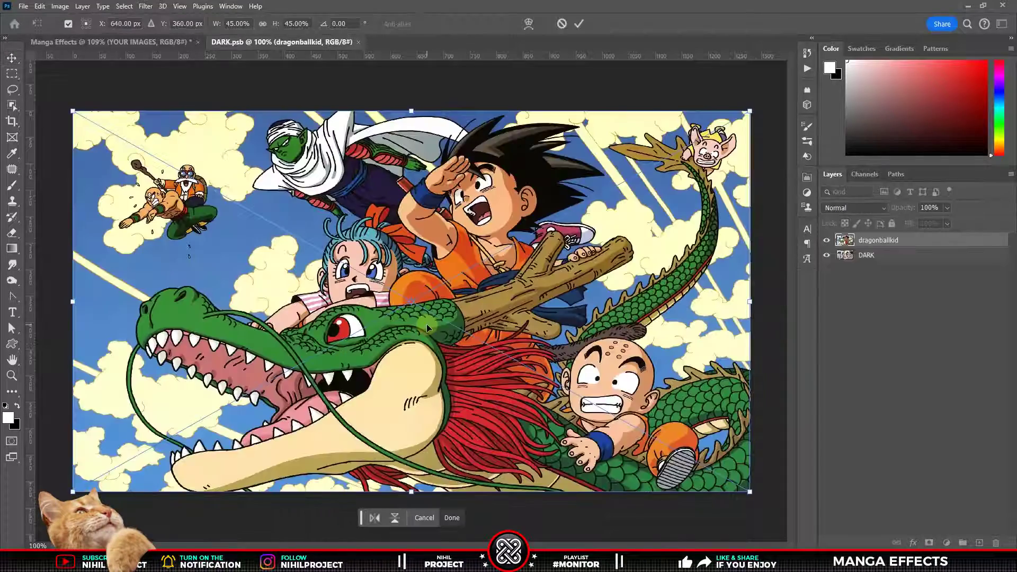
{"action": "key", "text": "Return"}
{"action": "key", "text": "ctrl+s"}
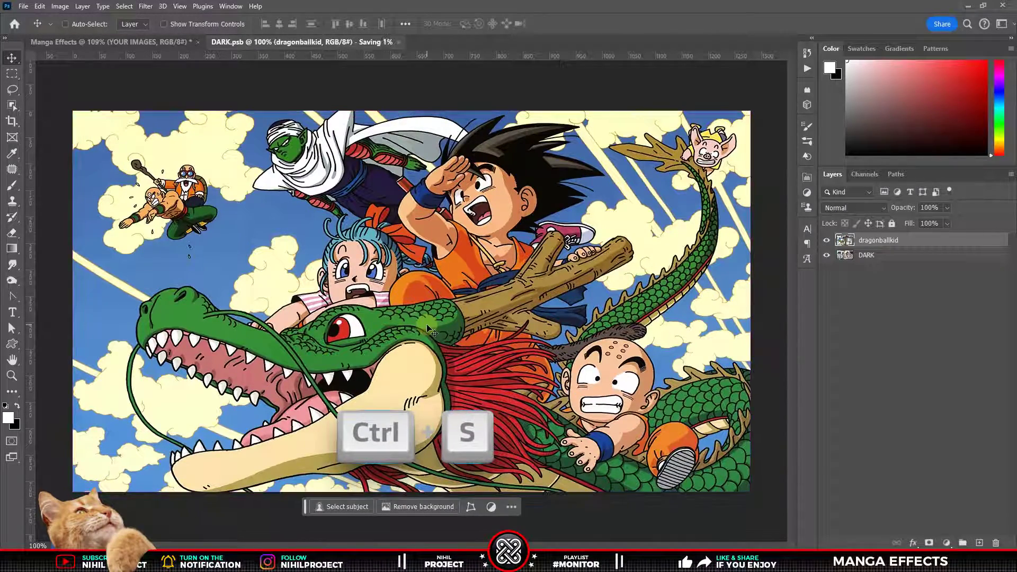
Step: Back in Manga Effects, expand the MANGA EFFECTS group and select the DARK layer
{"action": "key", "text": "ctrl"}
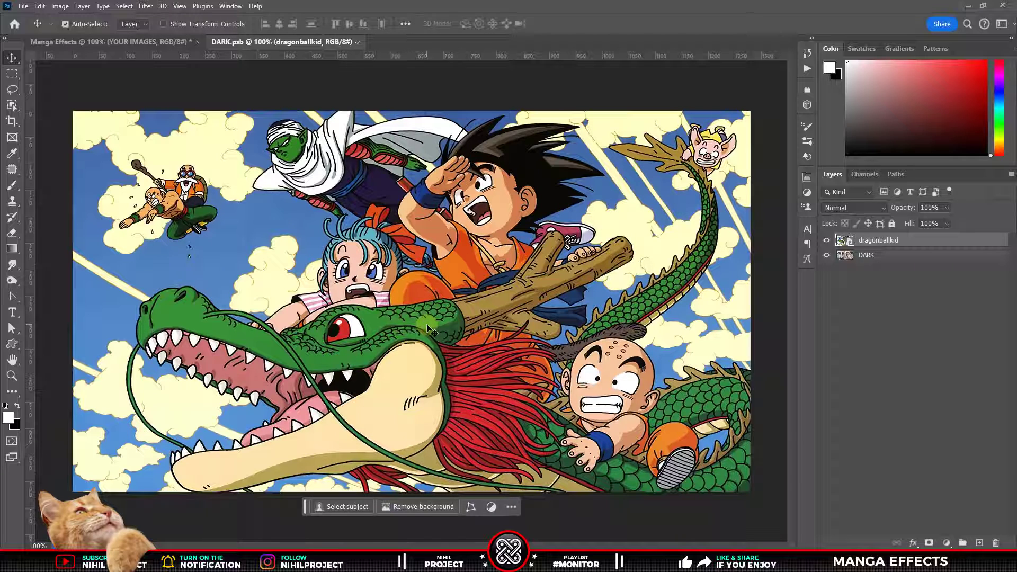
{"action": "left_click", "coordinate": [130, 41]}
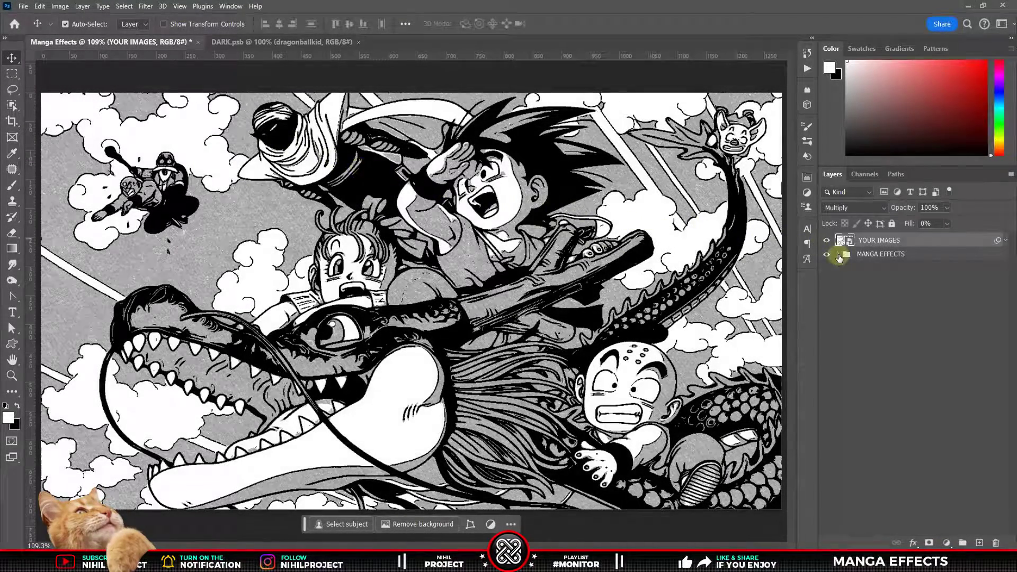
{"action": "left_click", "coordinate": [839, 256]}
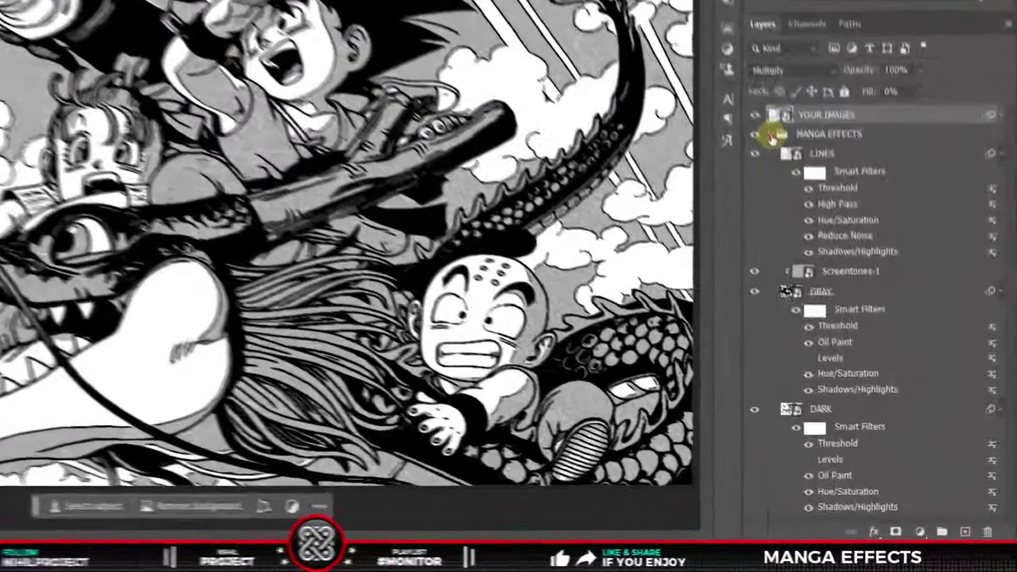
{"action": "left_click", "coordinate": [810, 397]}
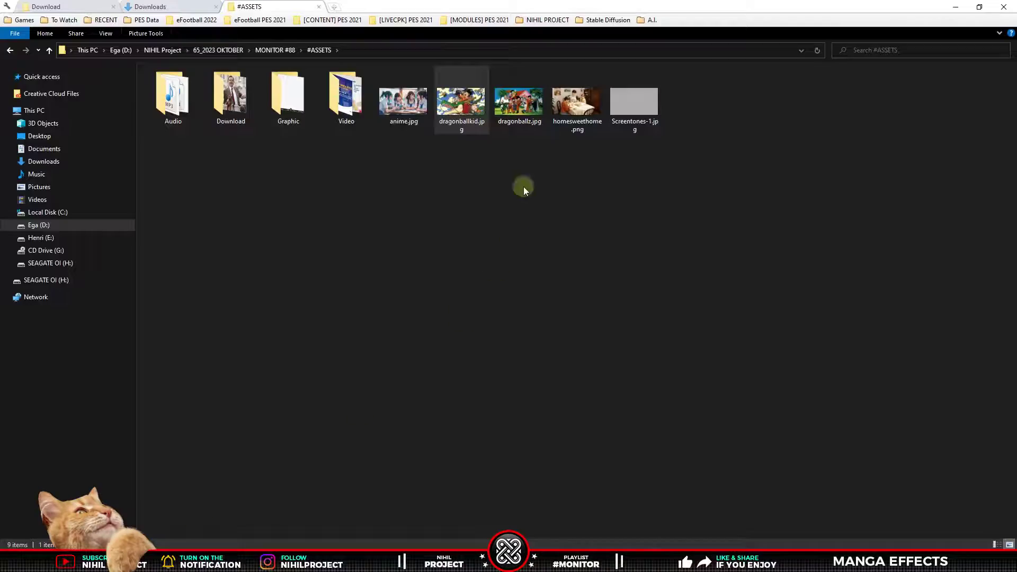
Step: Place dragonballz.jpg on top in DARK.psb, save, and return to Manga Effects
{"action": "mouse_move", "coordinate": [519, 101]}
{"action": "left_mouse_down"}
{"action": "mouse_move", "coordinate": [305, 529]}
{"action": "mouse_move", "coordinate": [436, 319]}
{"action": "left_mouse_up"}
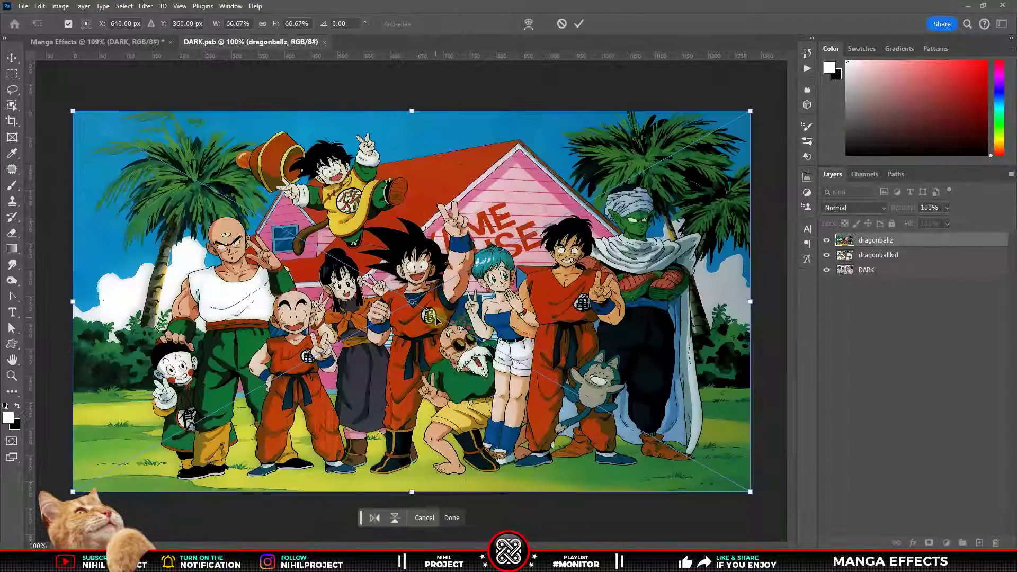
{"action": "key", "text": "Return"}
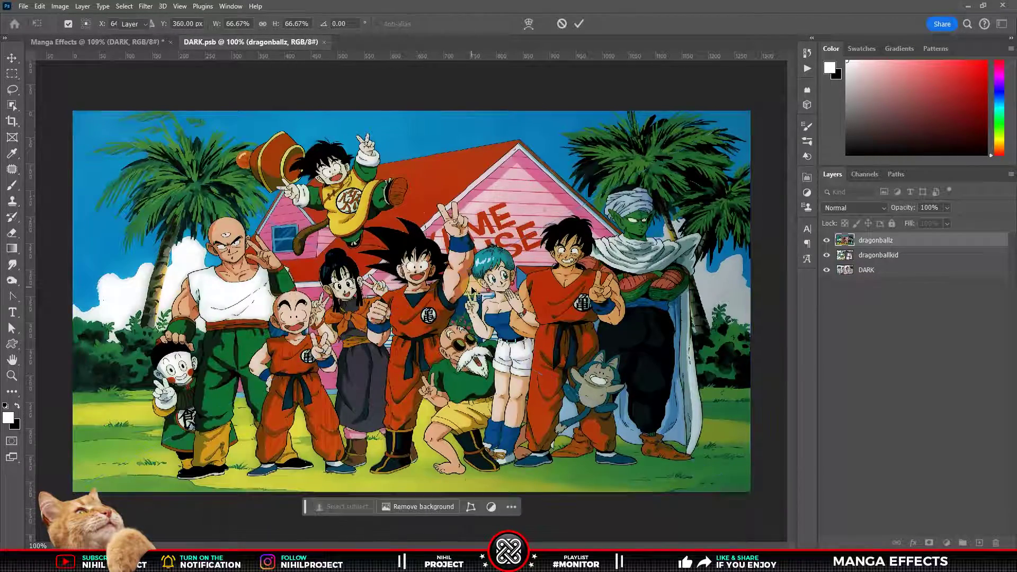
{"action": "key", "text": "ctrl+s"}
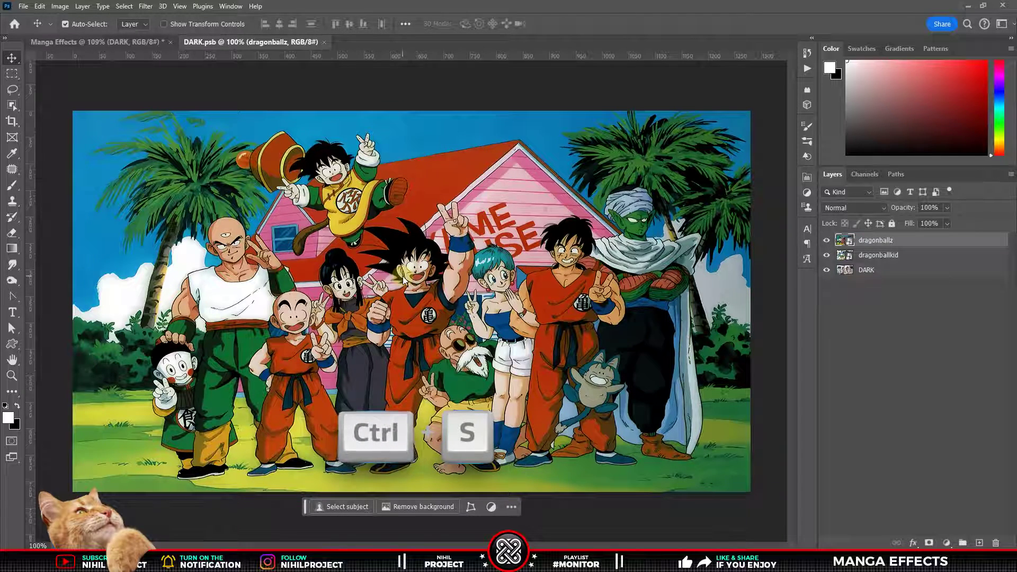
{"action": "left_click", "coordinate": [118, 42]}
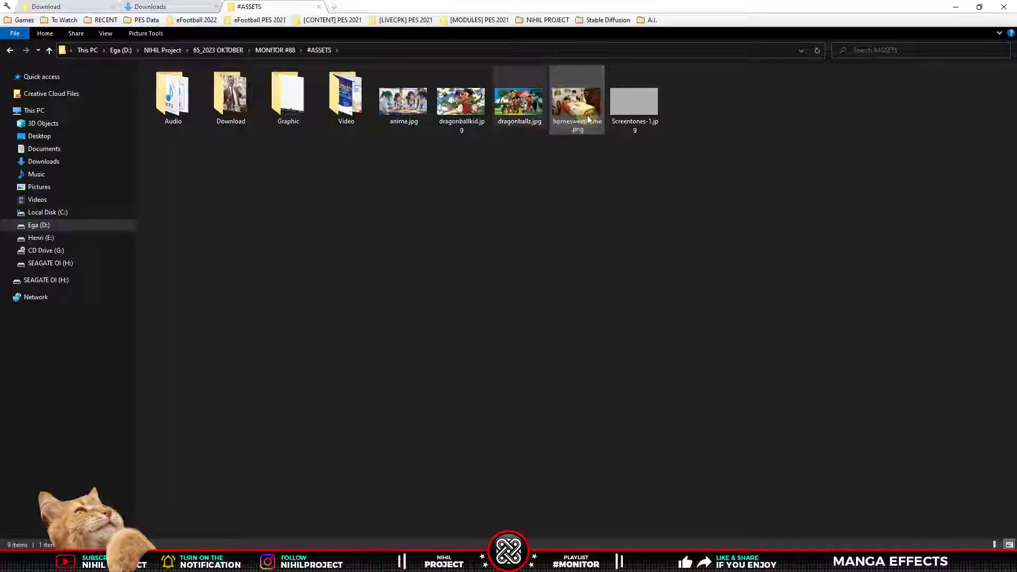
Step: Drop homesweethome.png into DARK.psb, save, and view the result in Manga Effects
{"action": "left_click_drag", "start_coordinate": [579, 106], "coordinate": [267, 186]}
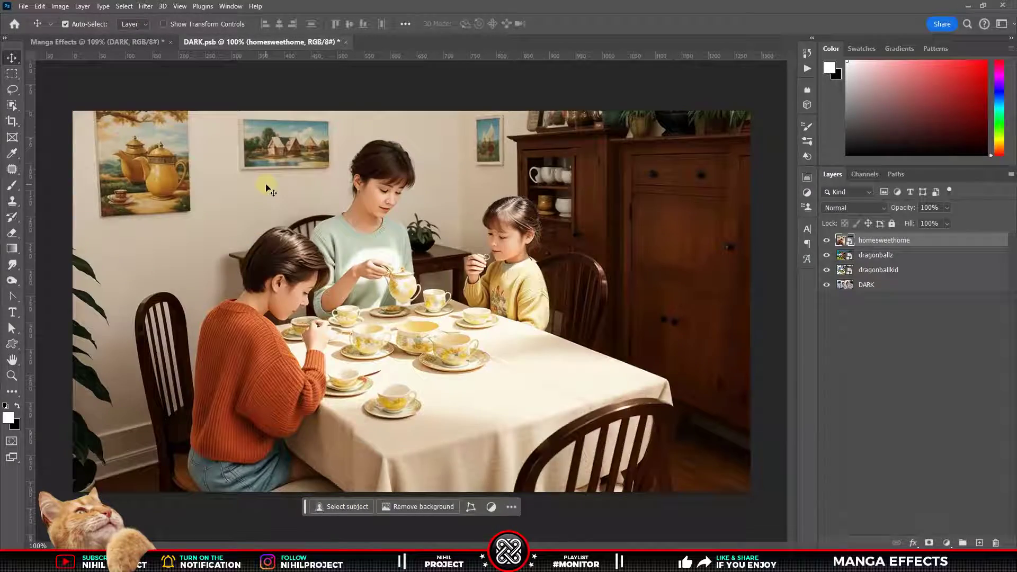
{"action": "key", "text": "ctrl+s"}
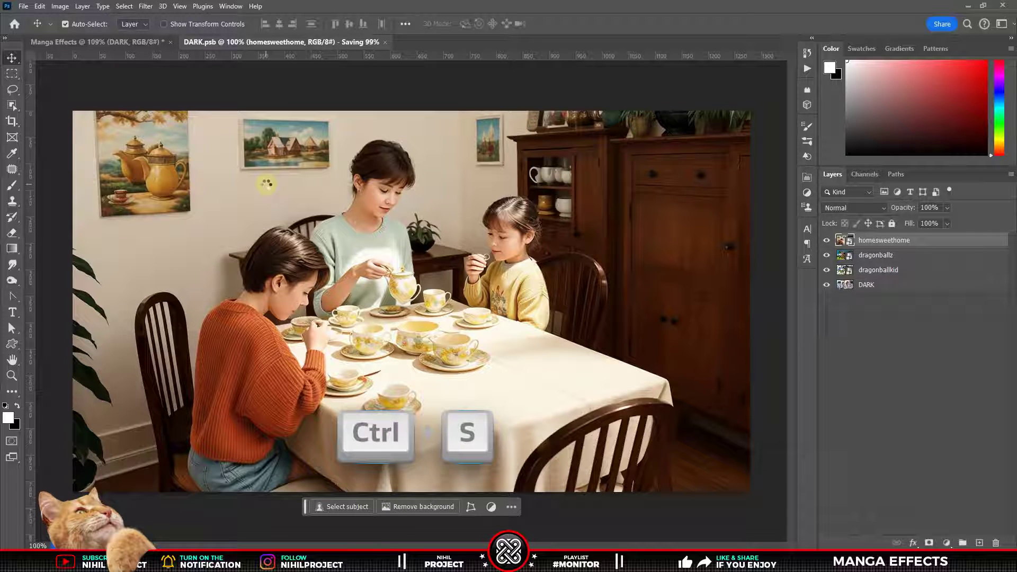
{"action": "left_click", "coordinate": [129, 48]}
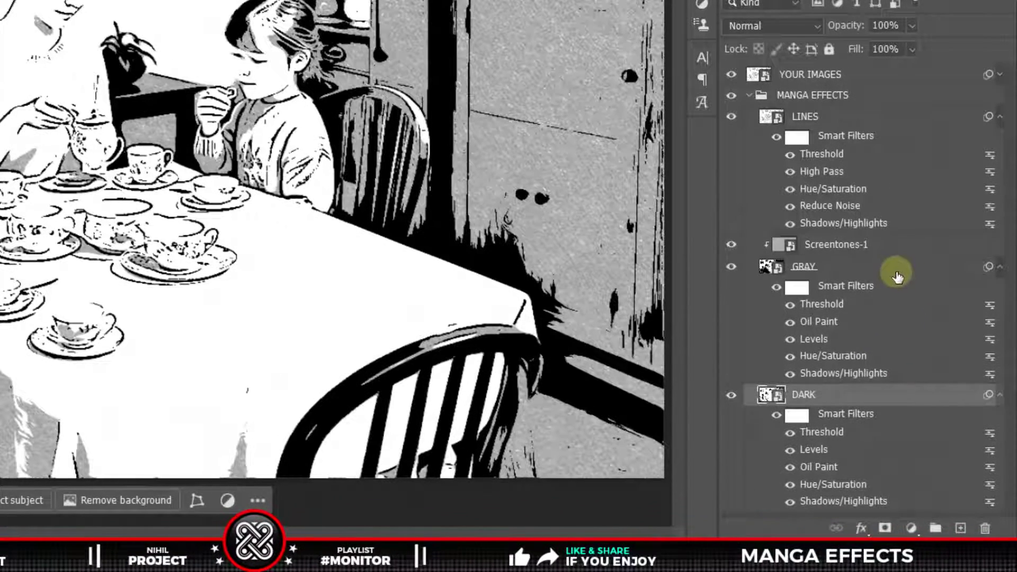
Step: Lower the blending opacity of GRAY's Levels smart filter
{"action": "left_click", "coordinate": [936, 370]}
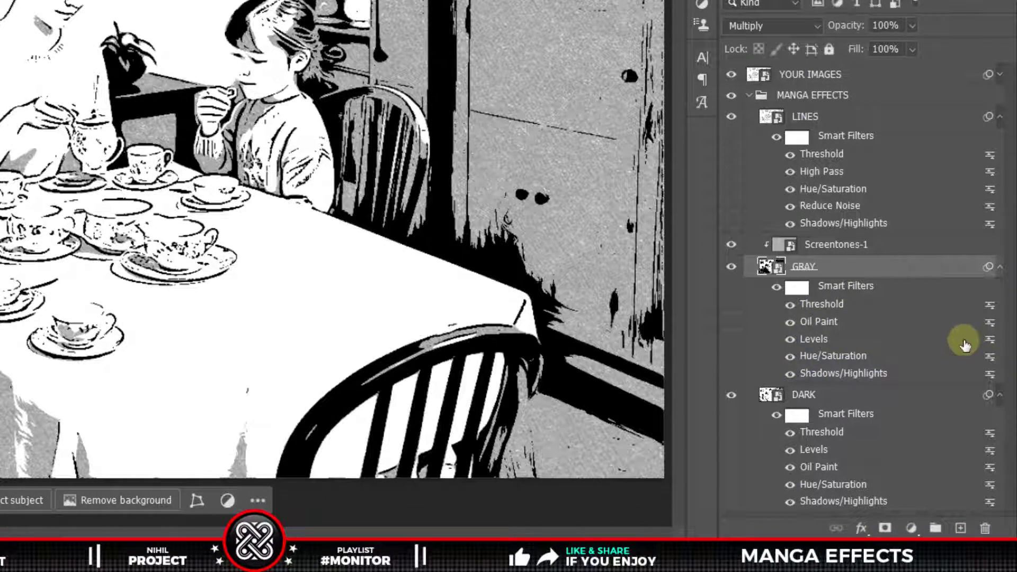
{"action": "double_click", "coordinate": [991, 344]}
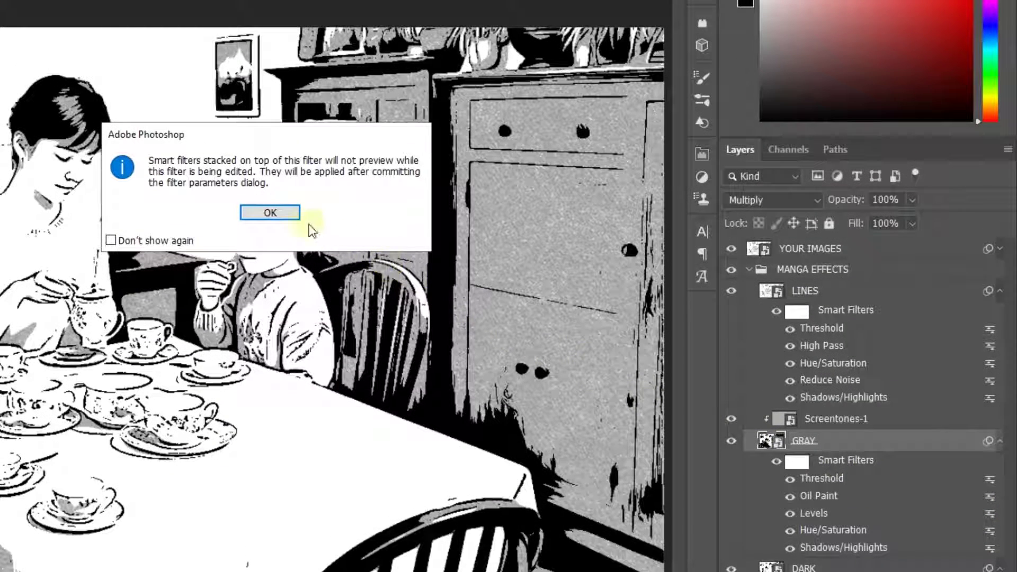
{"action": "left_click", "coordinate": [288, 212]}
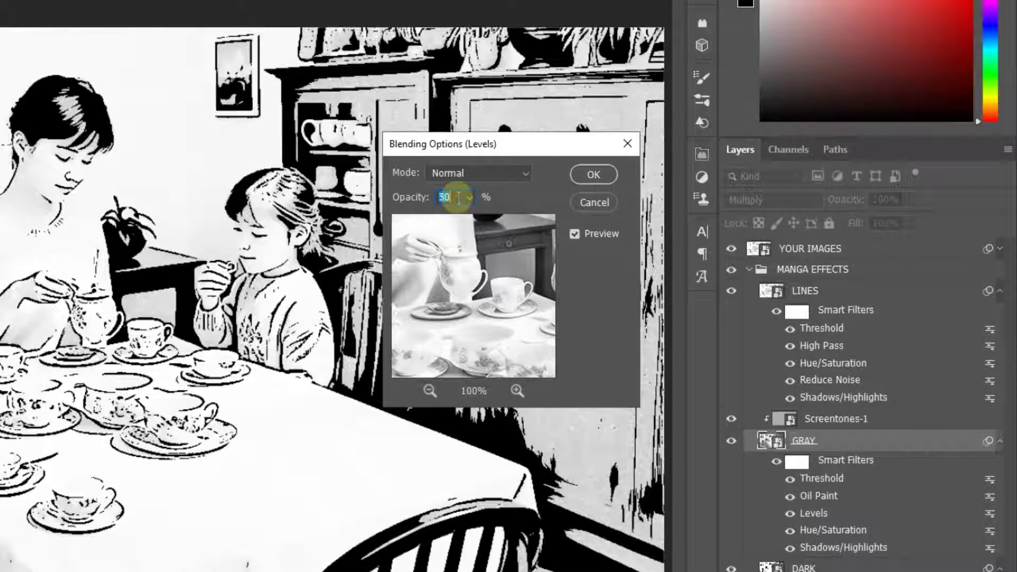
{"action": "key", "text": "shift+Down"}
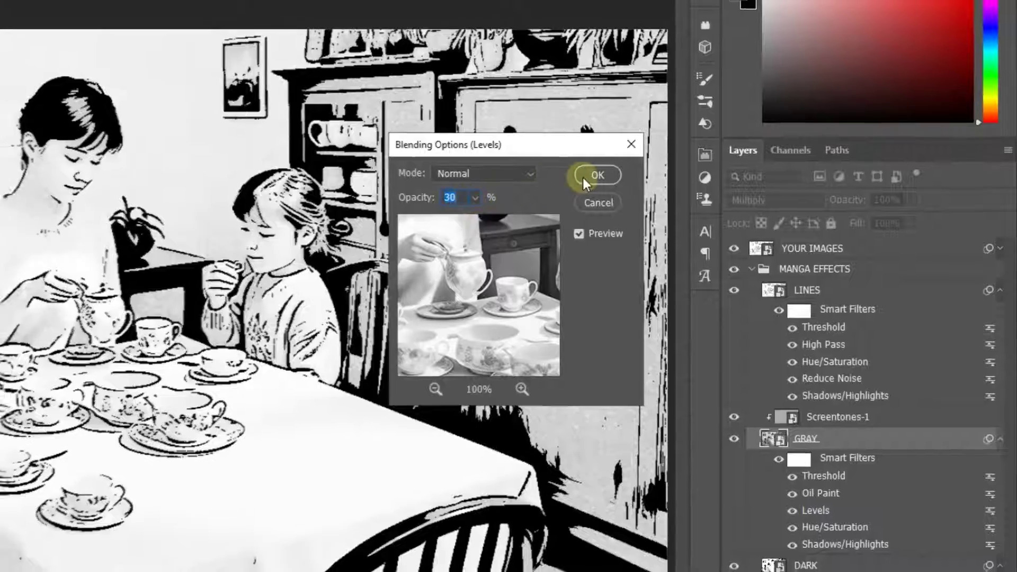
{"action": "left_click", "coordinate": [592, 174]}
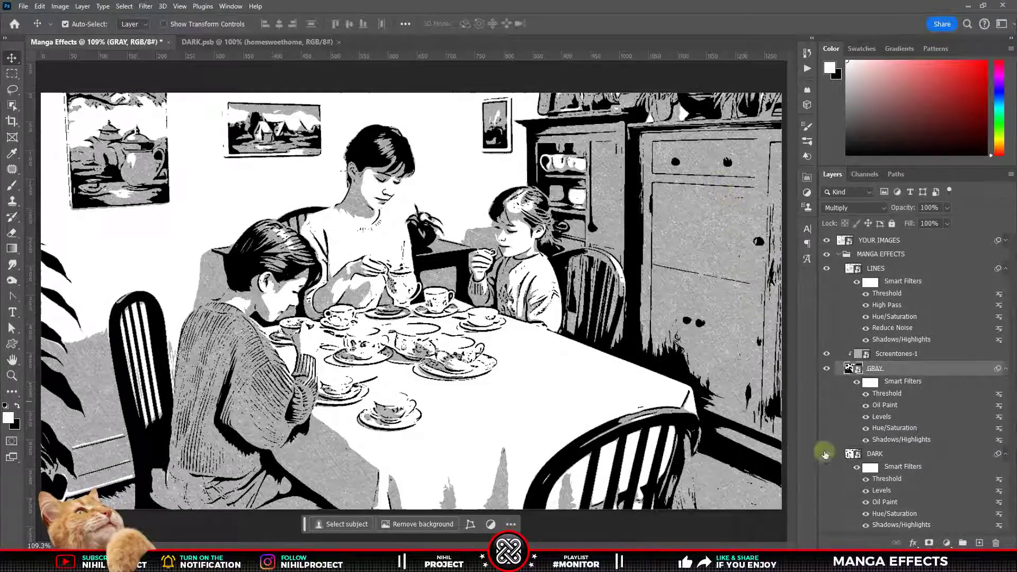
Step: Lower DARK's Levels smart filter blending opacity to 40%
{"action": "left_click", "coordinate": [899, 481]}
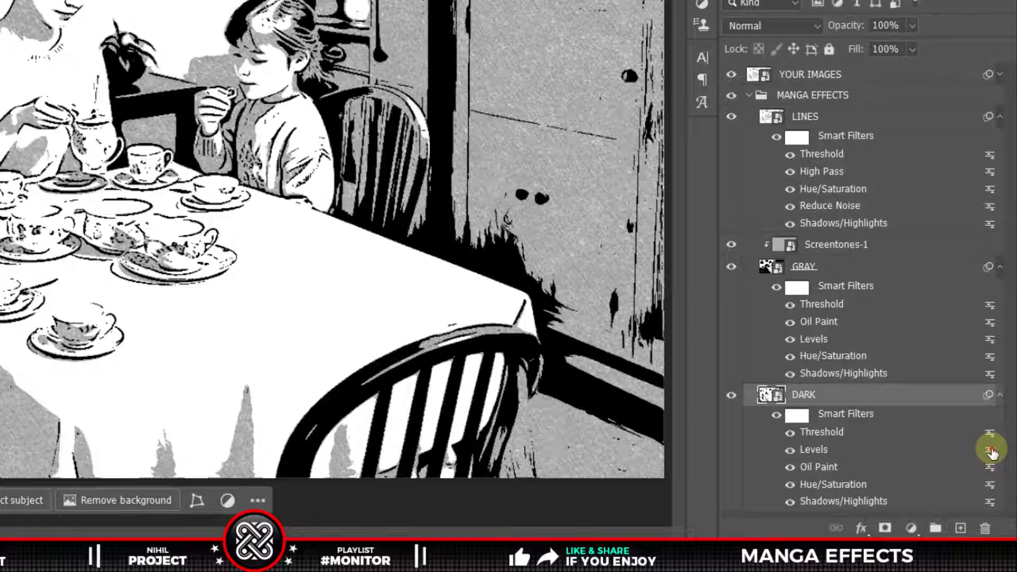
{"action": "double_click", "coordinate": [992, 452]}
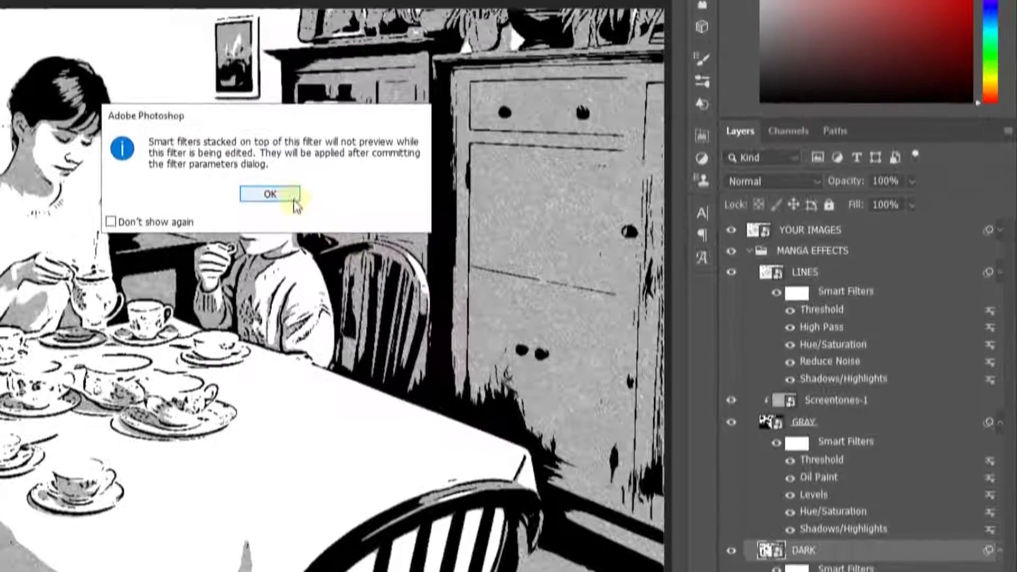
{"action": "left_click", "coordinate": [284, 212]}
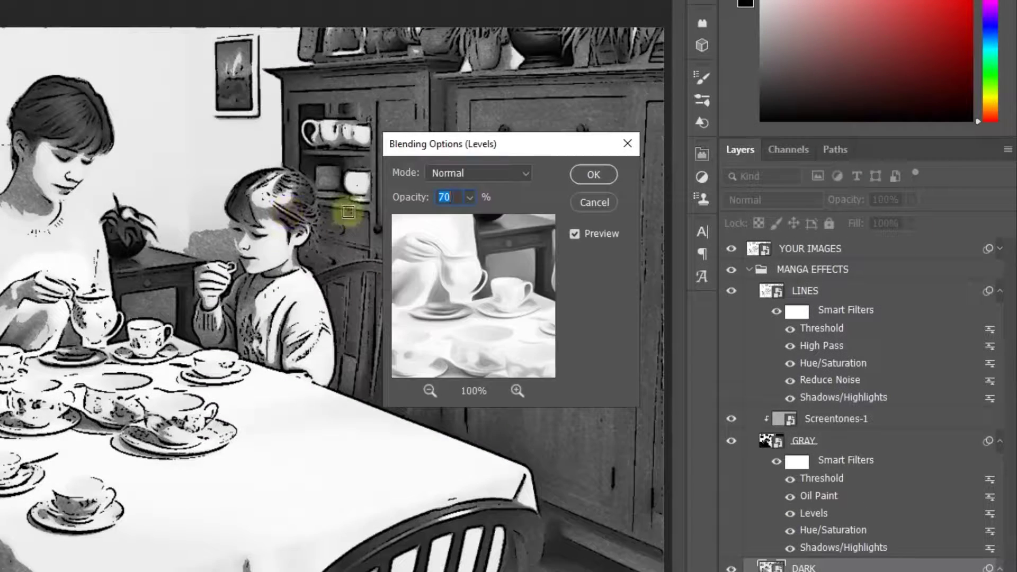
{"action": "key", "text": "shift+Down"}
{"action": "key", "text": "shift+Down"}
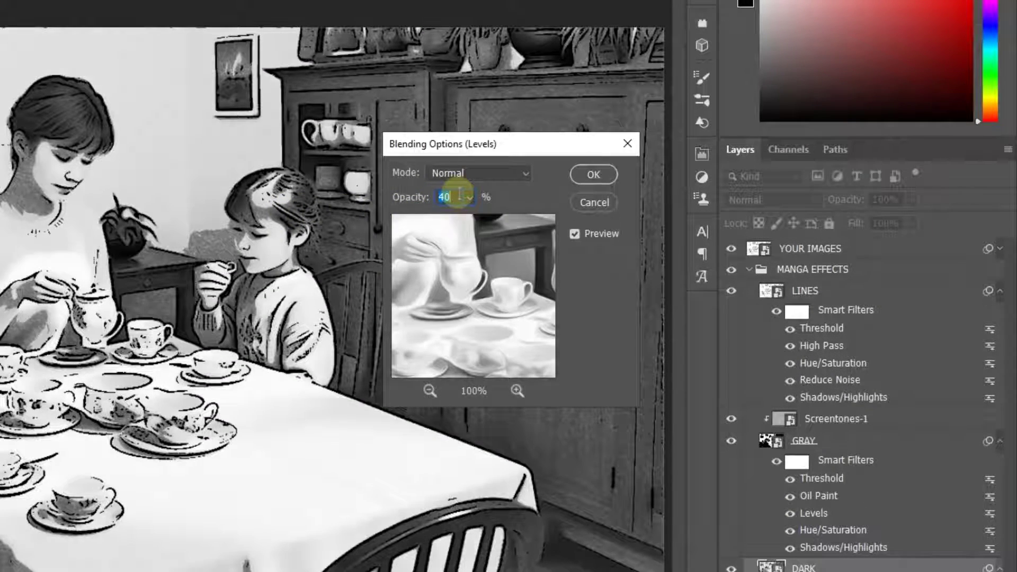
{"action": "key", "text": "shift+Down"}
{"action": "key", "text": "shift+Down"}
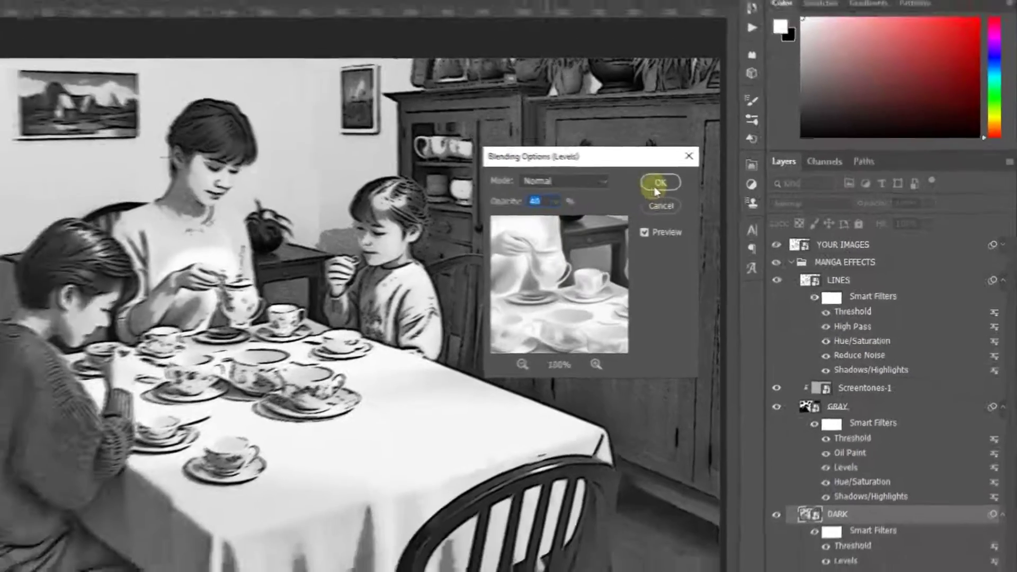
{"action": "left_click", "coordinate": [593, 174]}
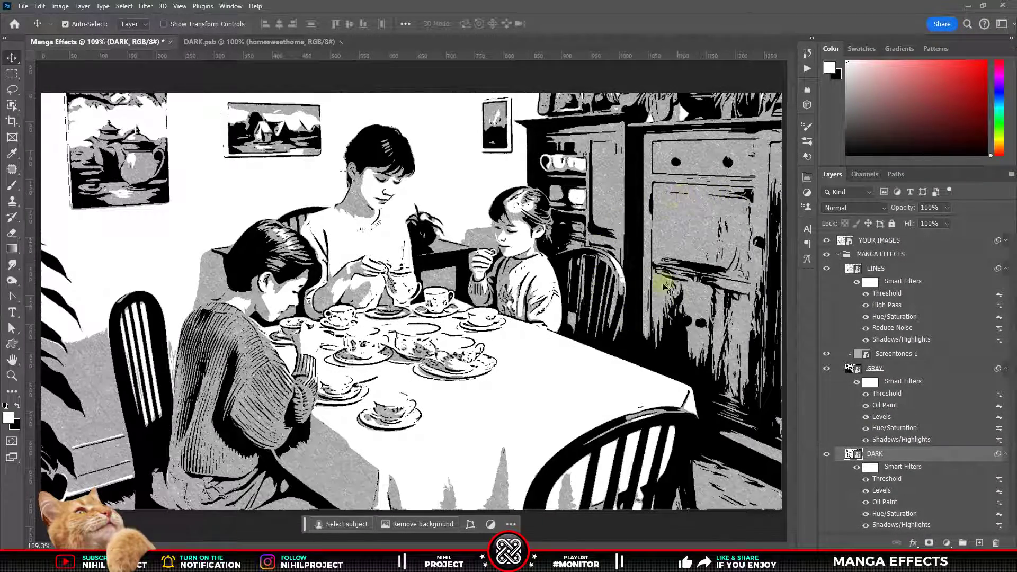
{"action": "key", "text": "ctrl"}
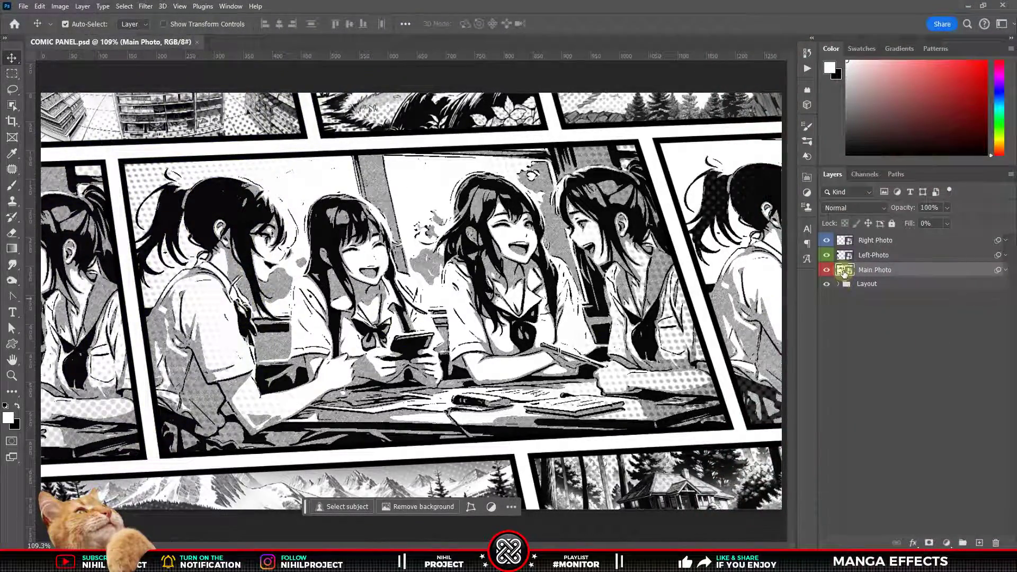
Step: Open the Main Photo smart object's contents in COMIC PANEL.psd
{"action": "double_click", "coordinate": [844, 270]}
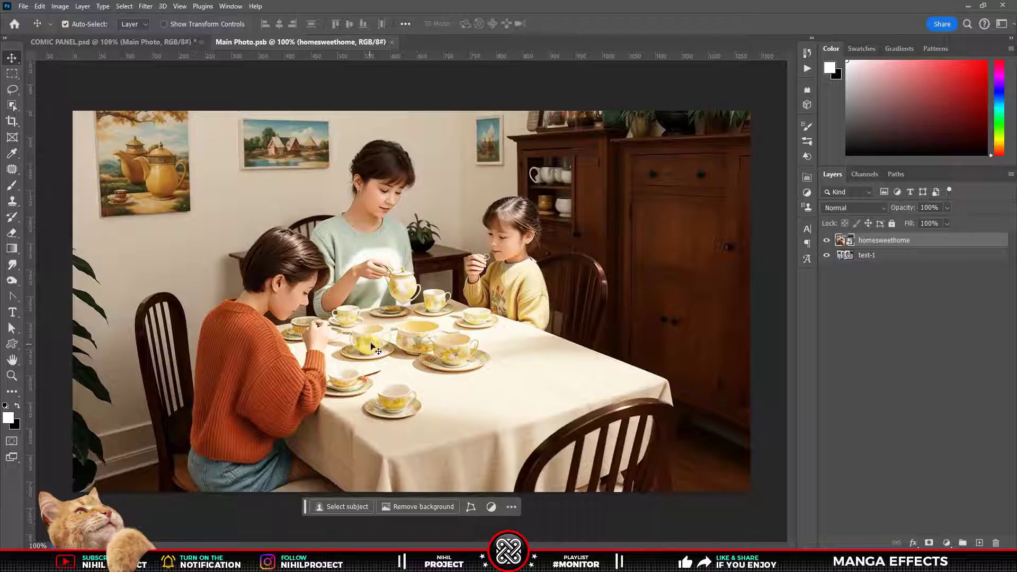
Step: Open the Right Photo and Main Photo smart objects and paste the dragonballz image into Main Photo
{"action": "left_click", "coordinate": [147, 45]}
{"action": "double_click", "coordinate": [845, 241]}
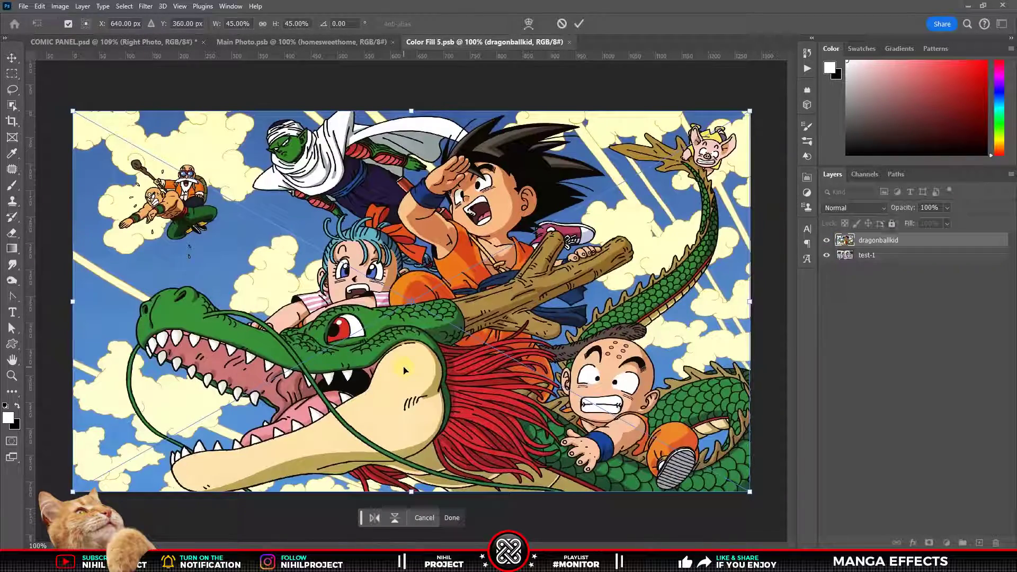
{"action": "left_click", "coordinate": [164, 45]}
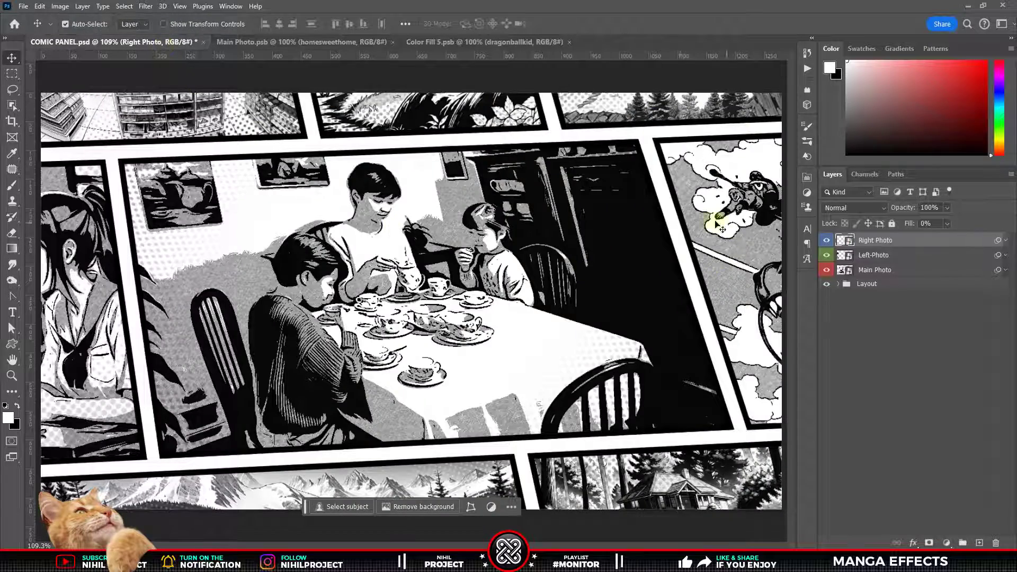
{"action": "double_click", "coordinate": [846, 271]}
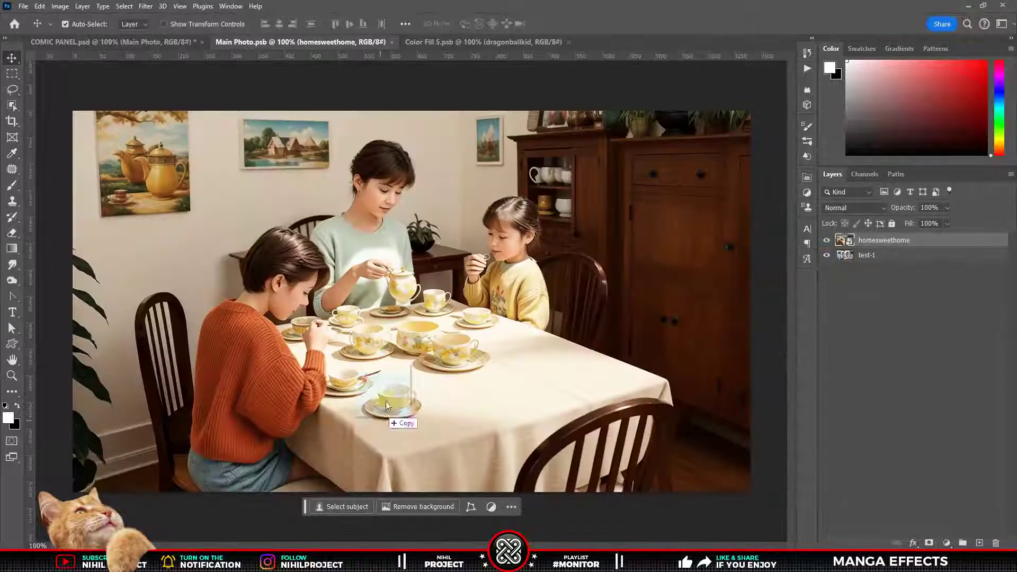
{"action": "key", "text": "ctrl+v"}
Step: In COMIC PANEL, toggle a Levels filter on the main photo layers to lighten the main panel
{"action": "left_click", "coordinate": [162, 45]}
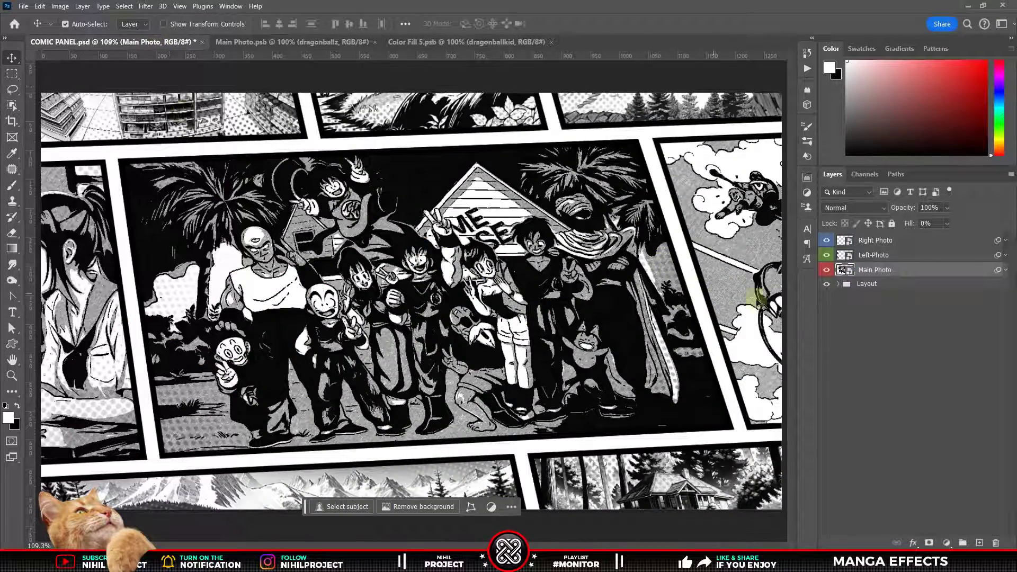
{"action": "left_click", "coordinate": [847, 326]}
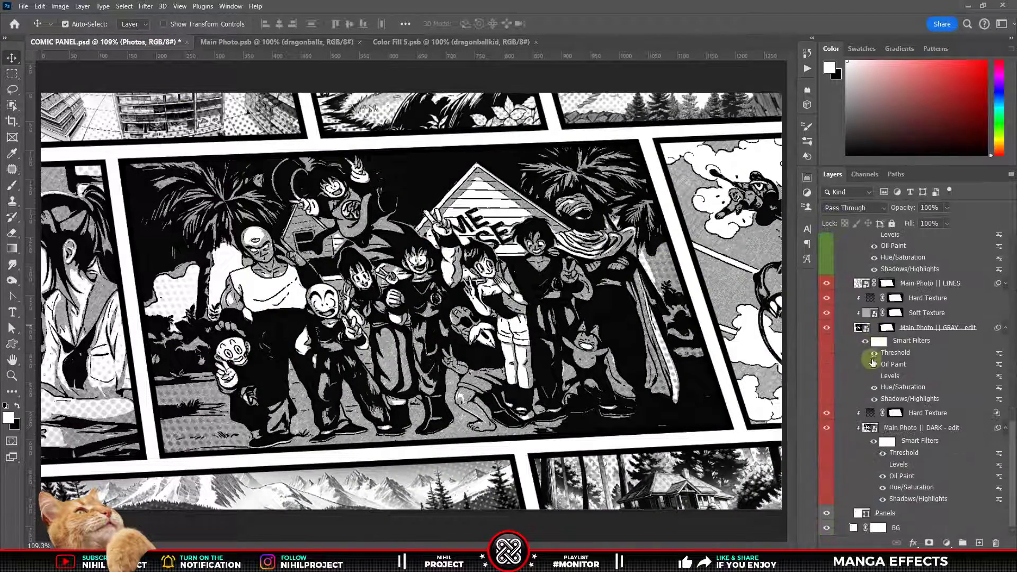
{"action": "left_click", "coordinate": [875, 376]}
{"action": "left_click", "coordinate": [883, 465]}
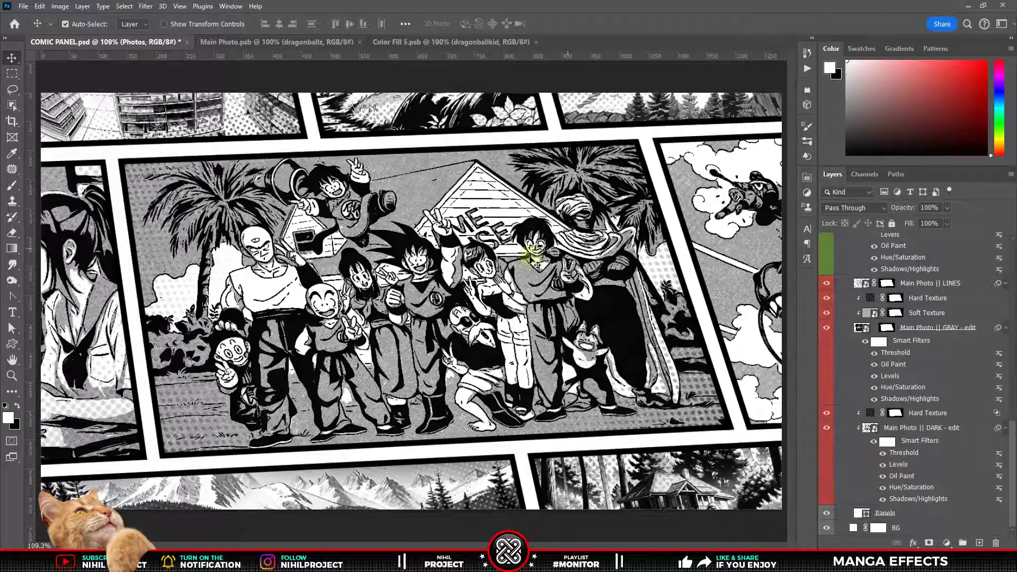